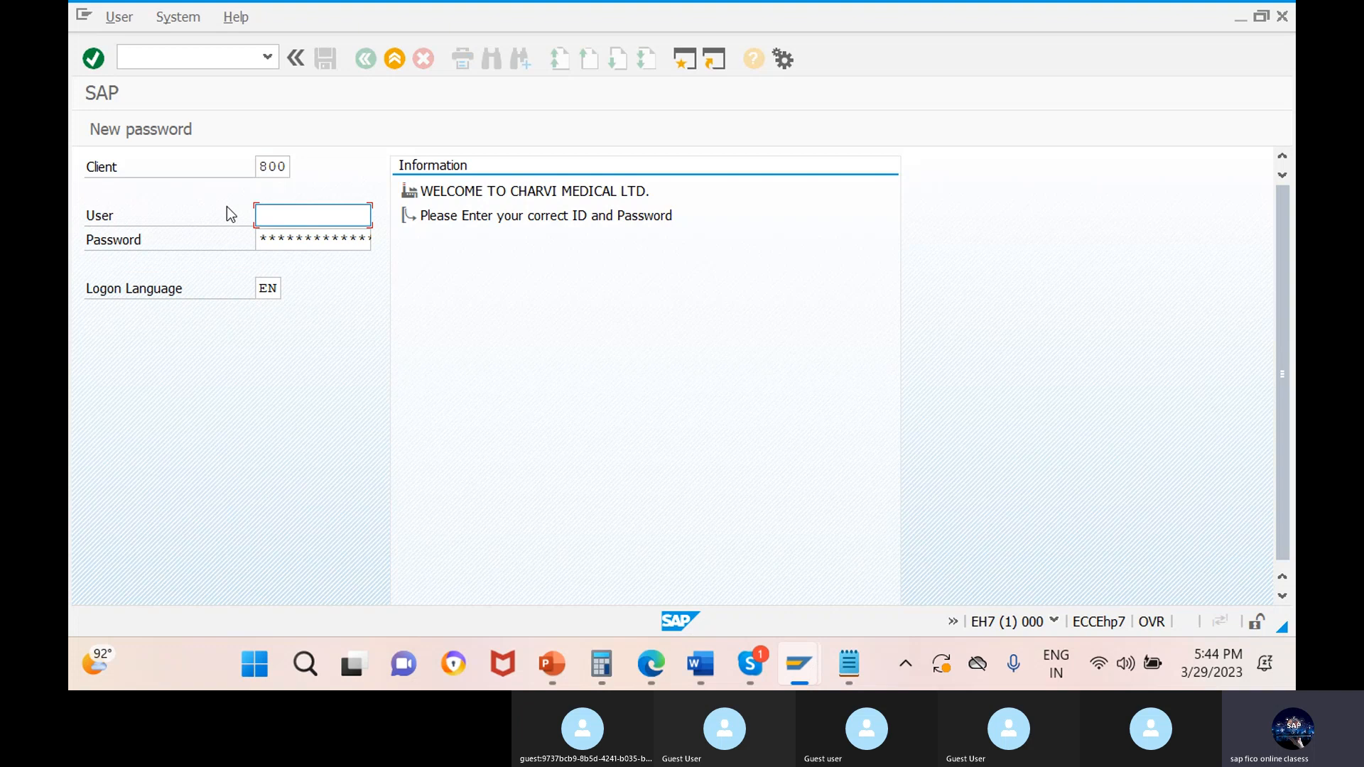
Log on to client 800 with the user ID and the account password.
type("fico12")
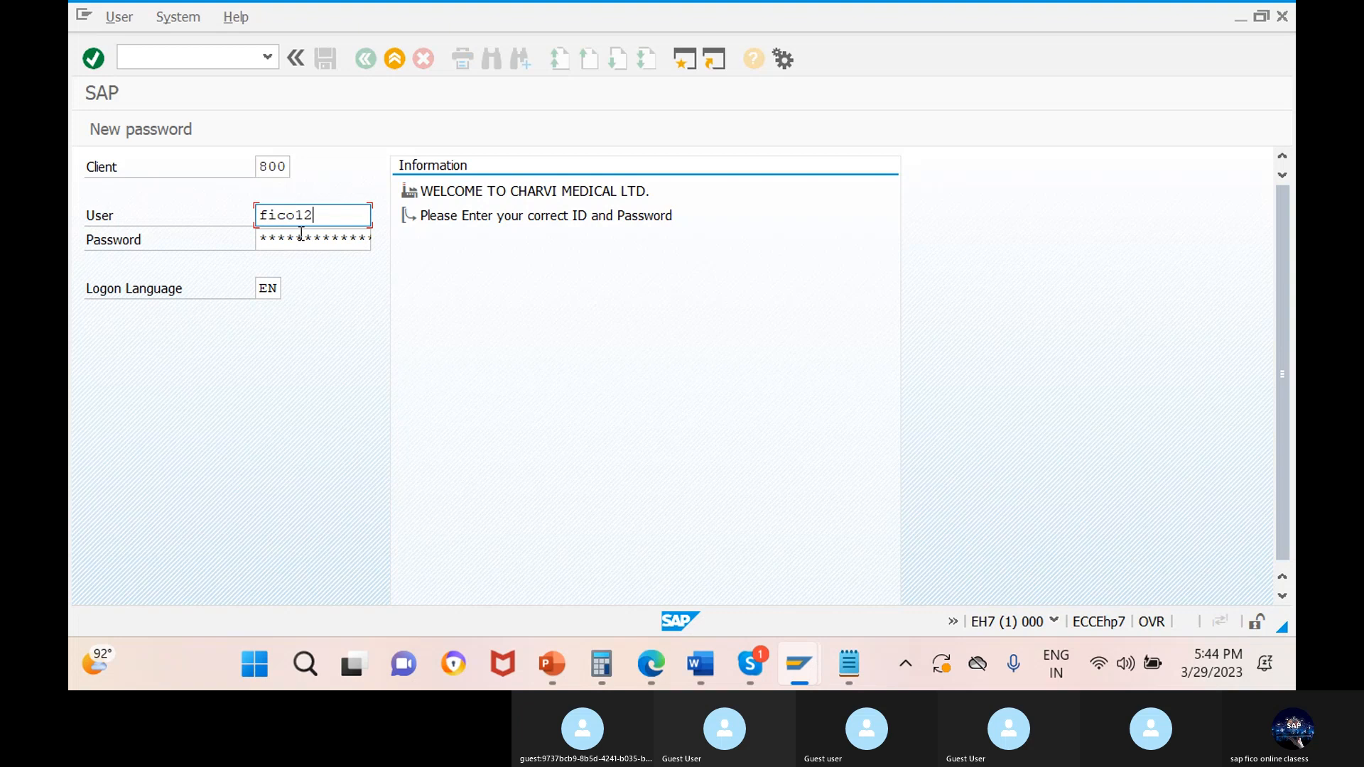
key("Tab")
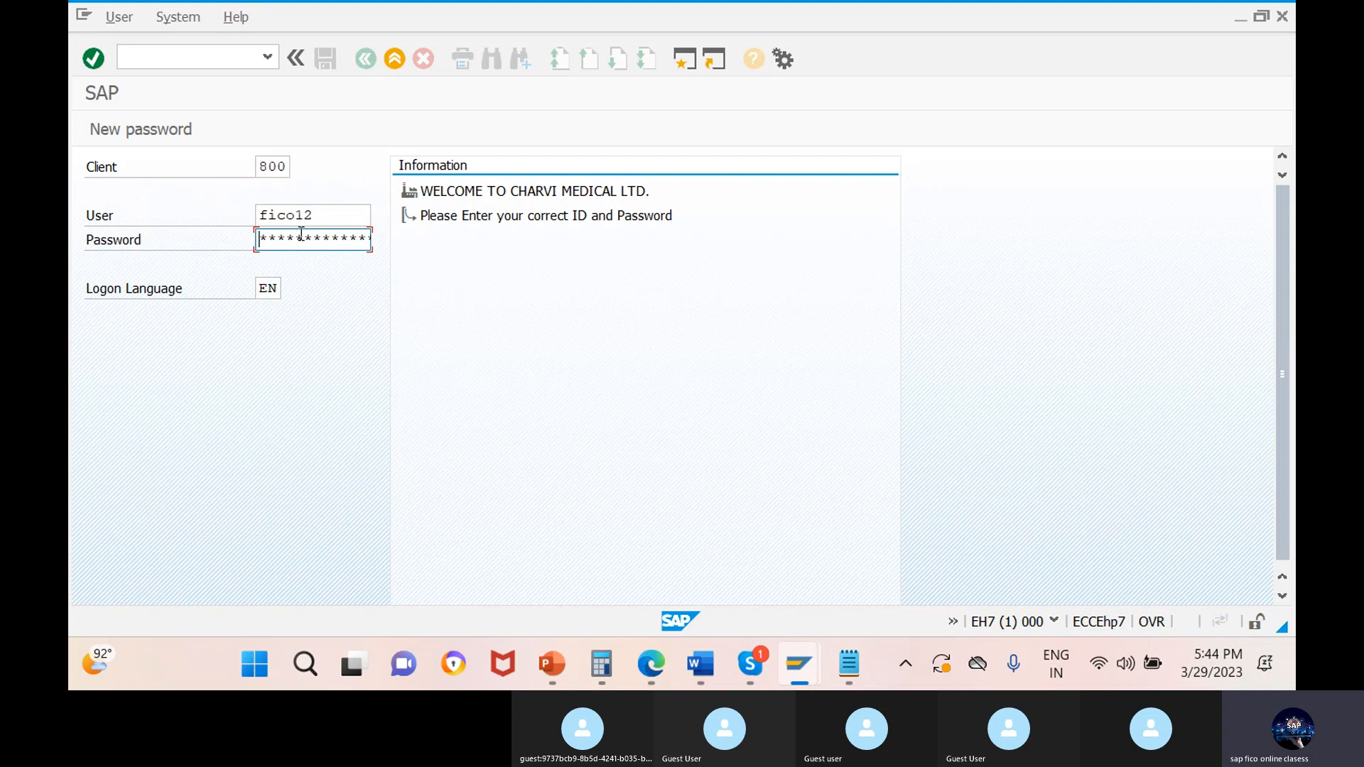
type("******")
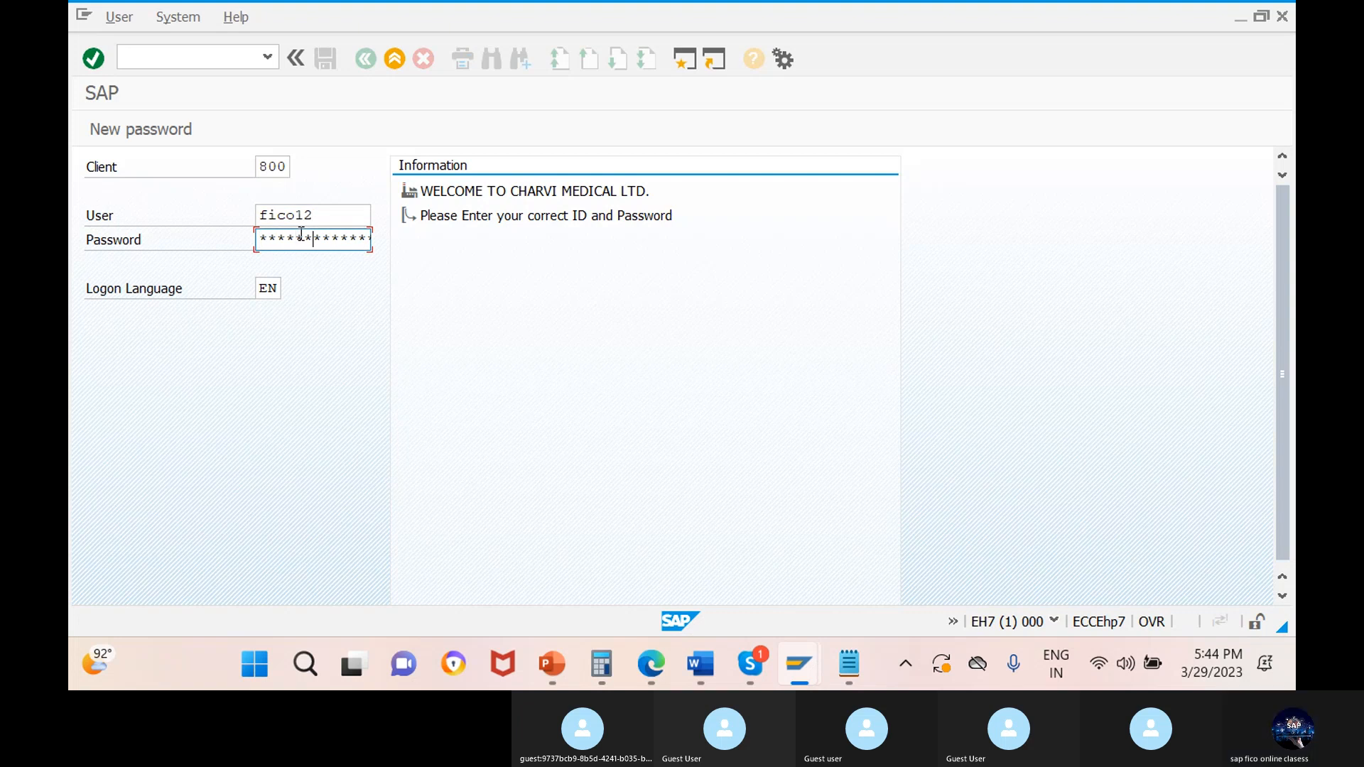
key("Return")
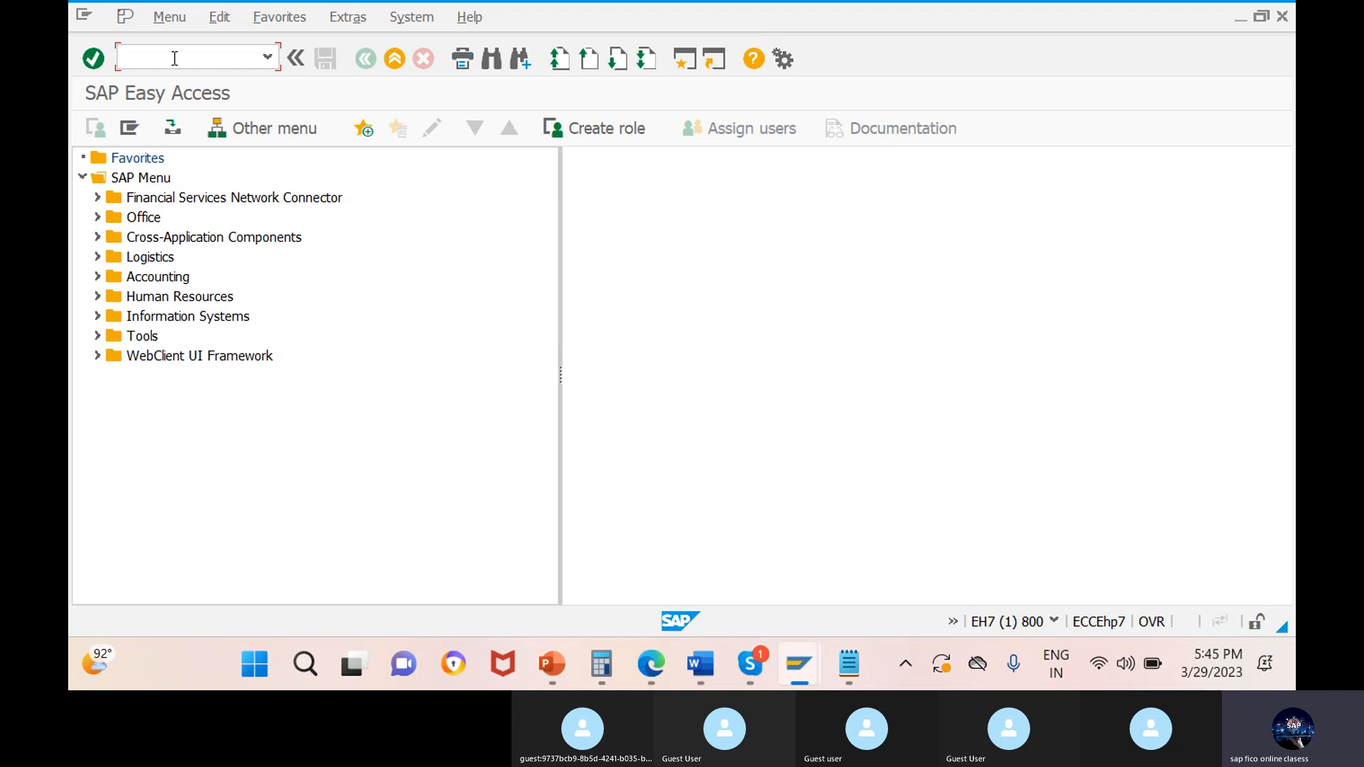
Run the transaction spro and display the SAP Reference IMG.
type("spro")
key("Return")
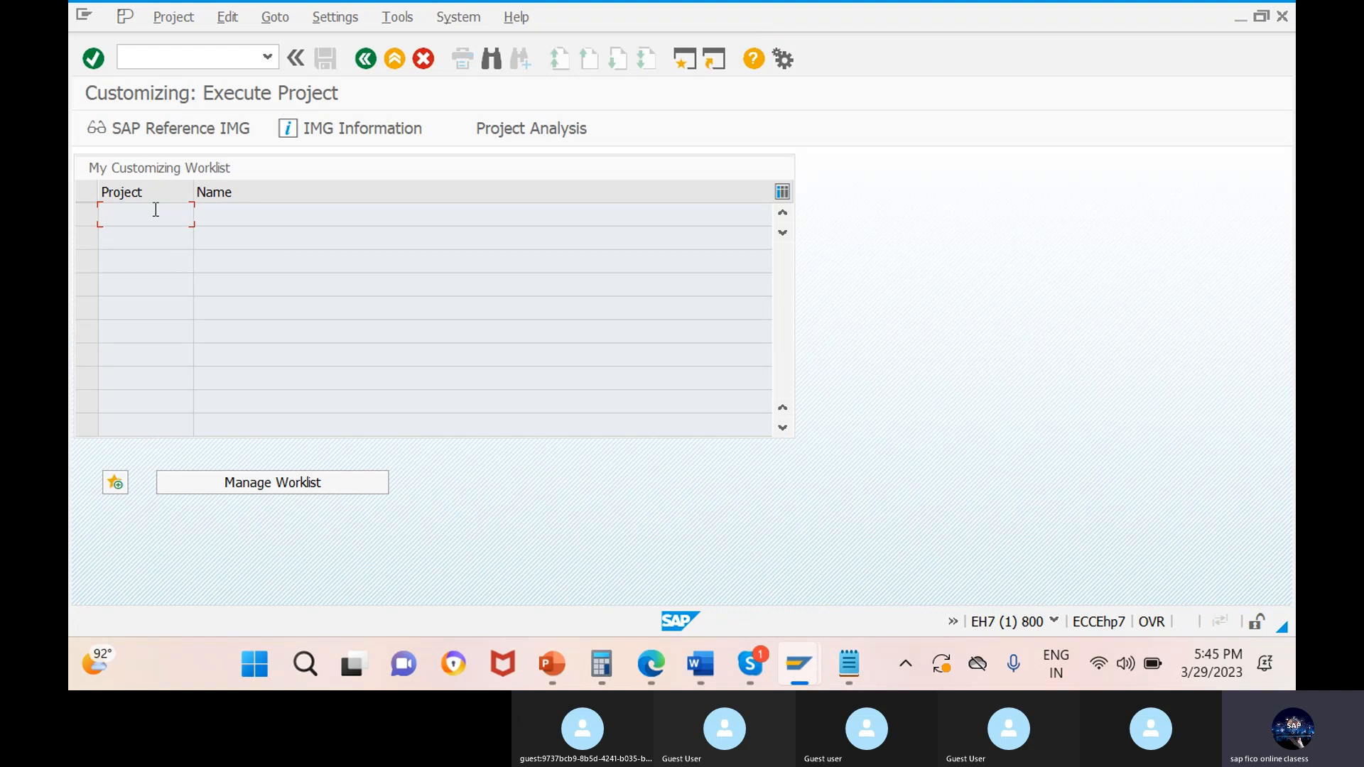
left_click(199, 128)
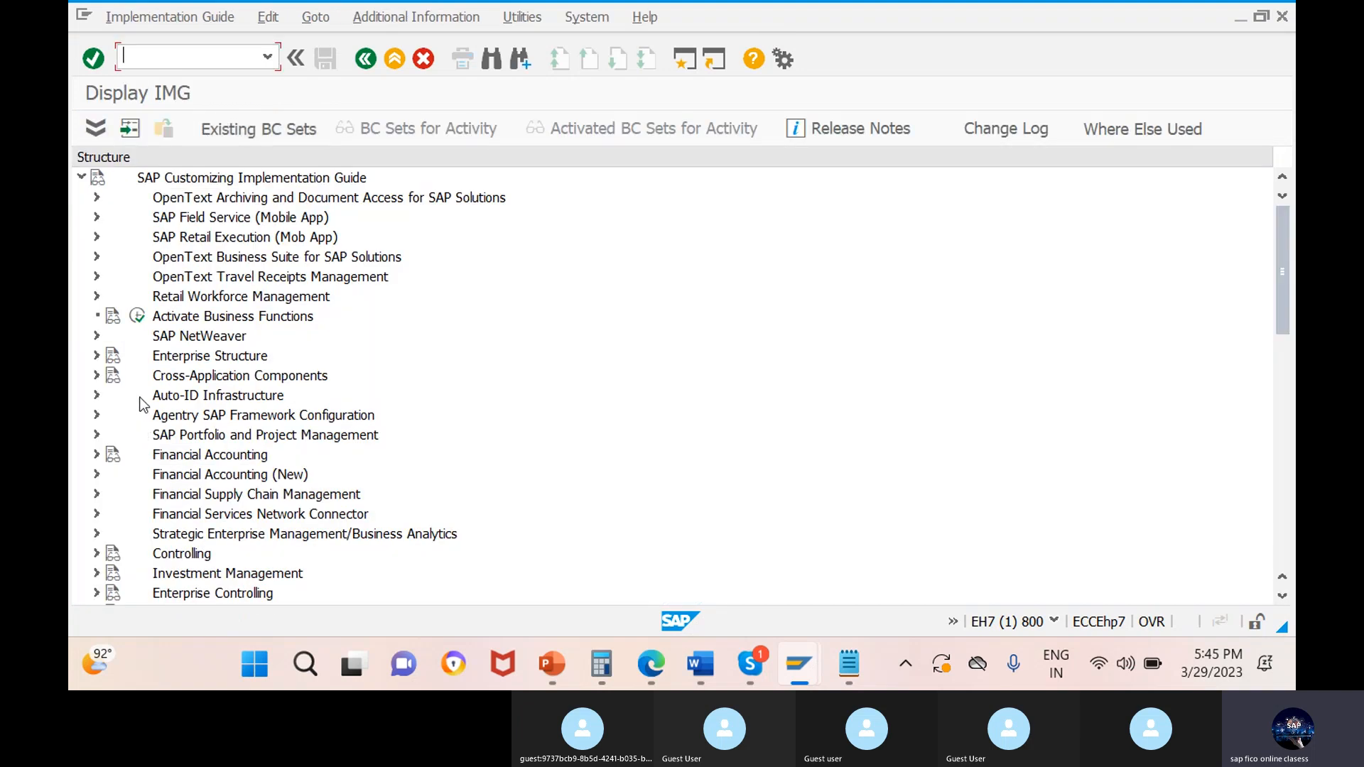
scroll(100, 475, "down", 2)
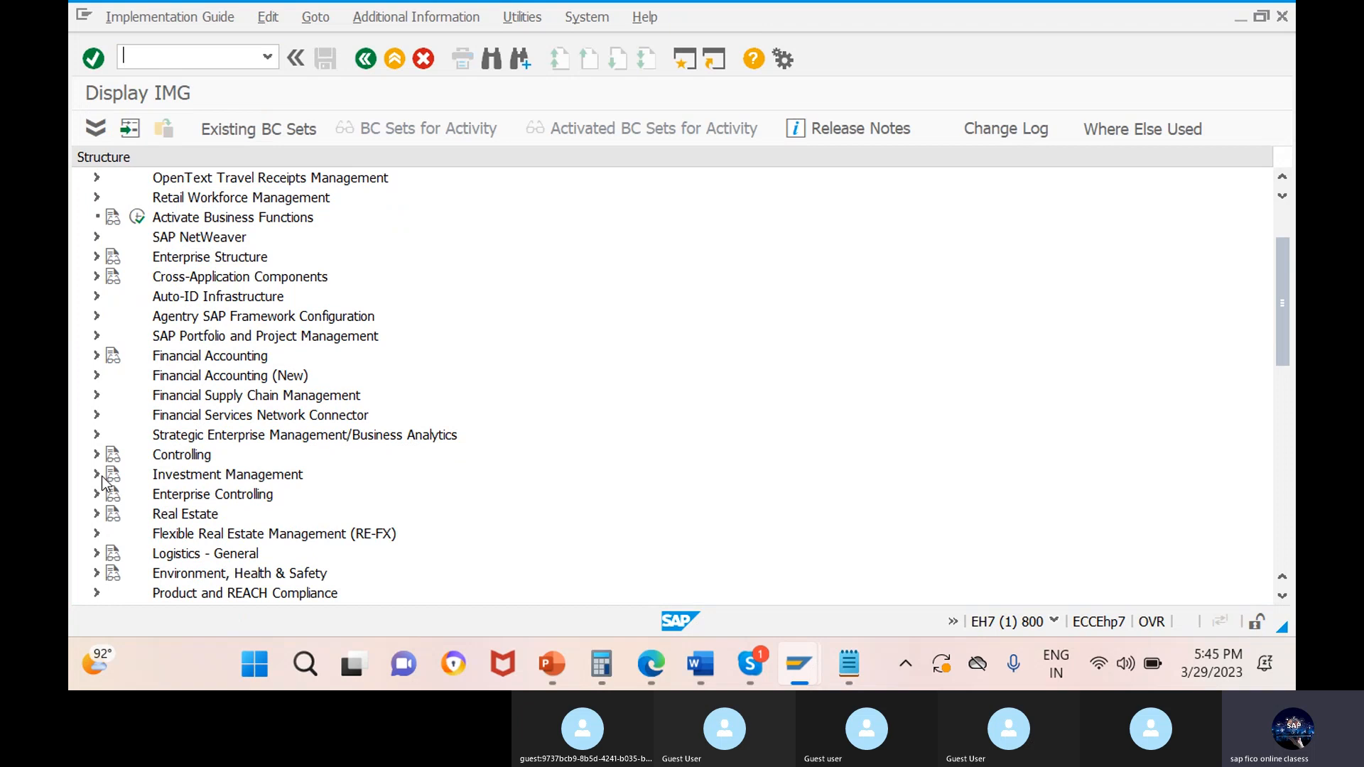
scroll(102, 482, "down", 1)
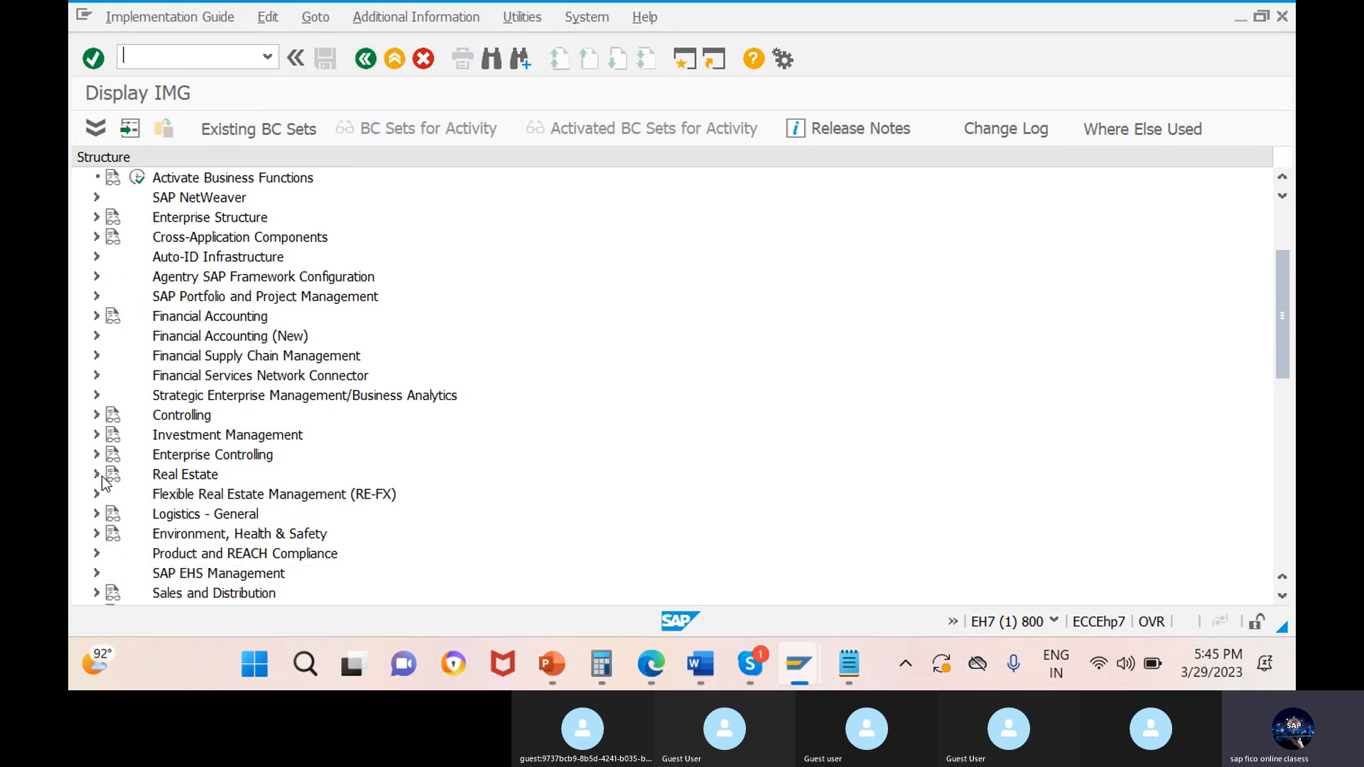
left_click(97, 317)
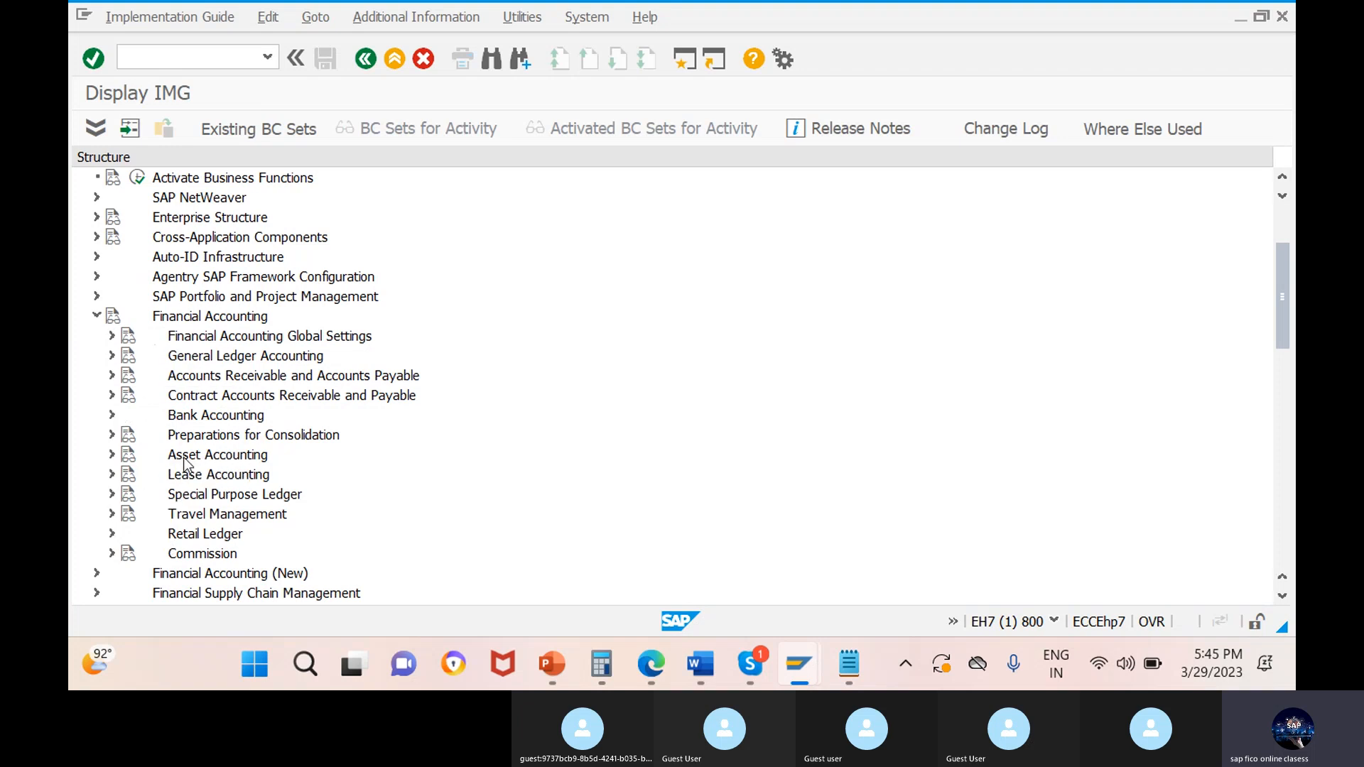
left_click(96, 317)
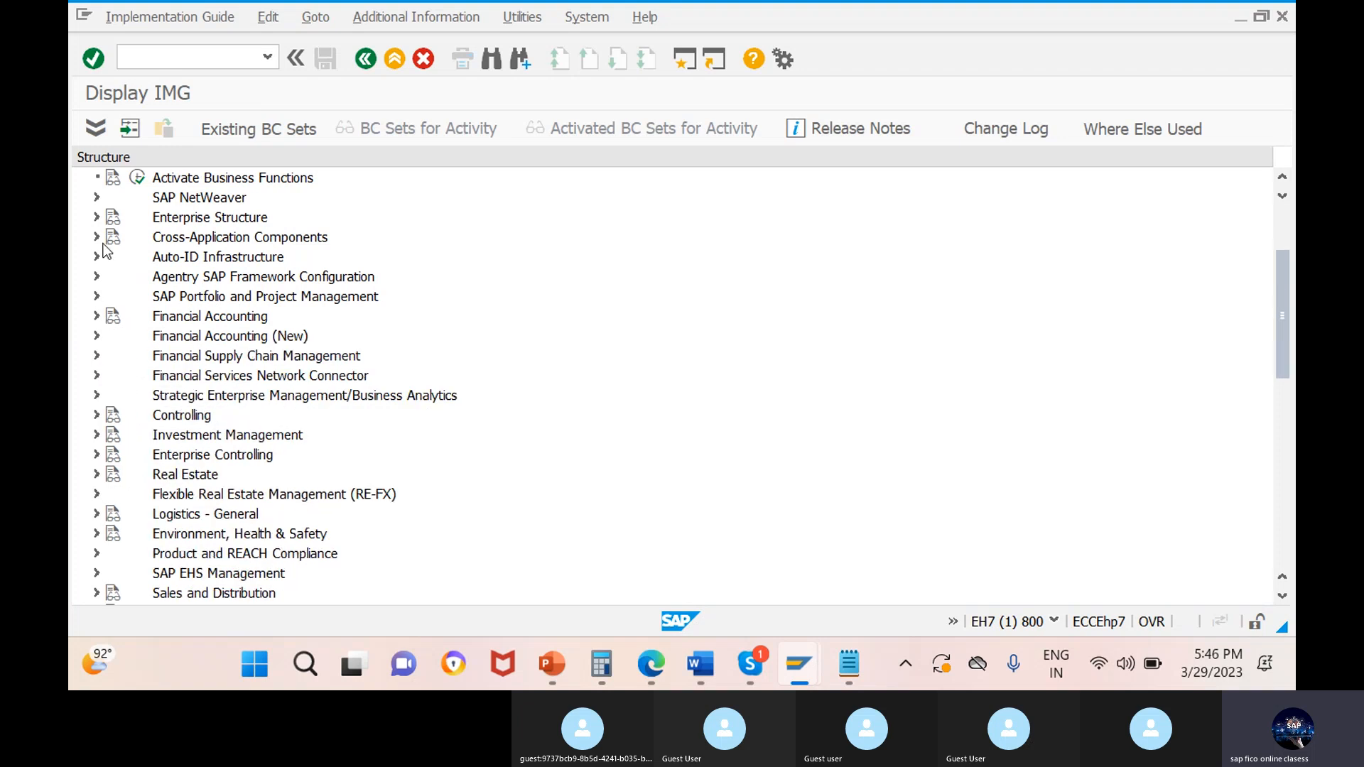
Expand Enterprise Structure, its Definition node and the Financial Accounting node beneath it.
left_click(96, 217)
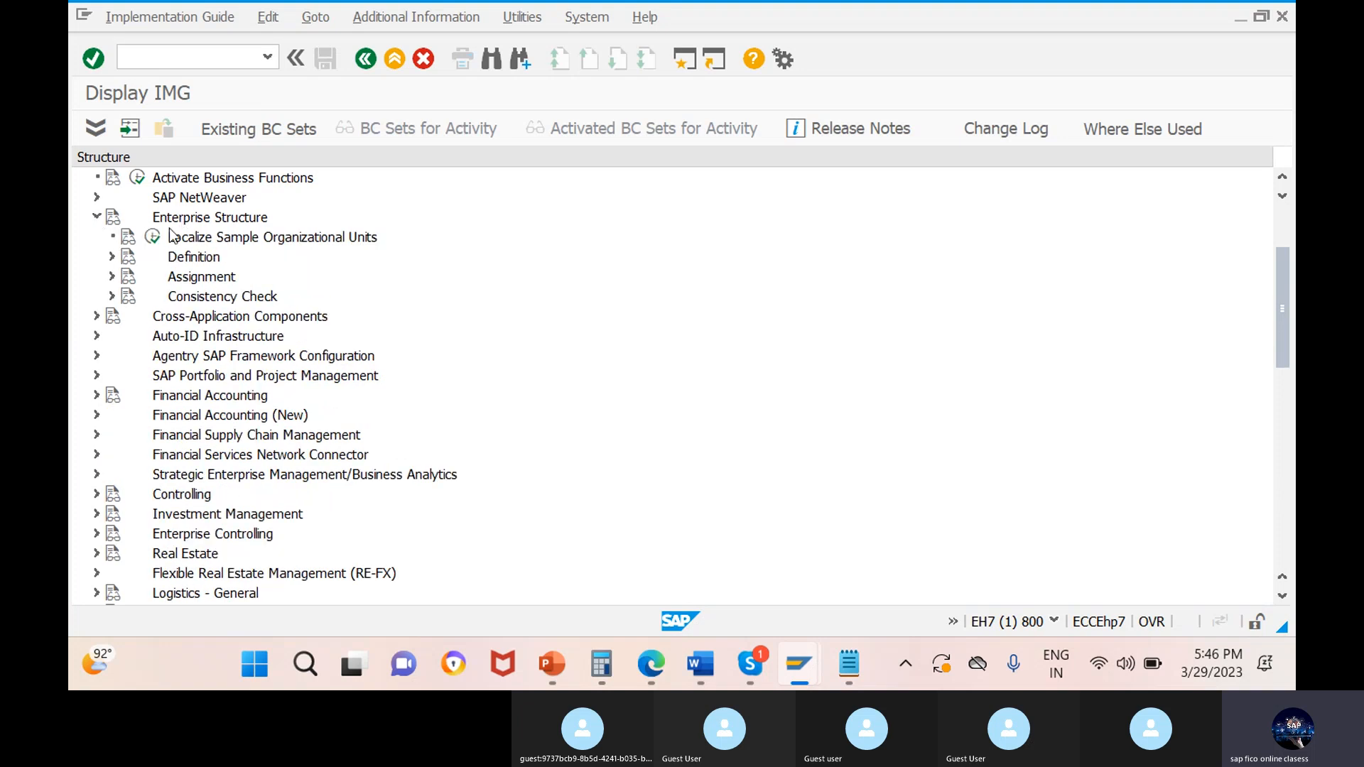
left_click(111, 256)
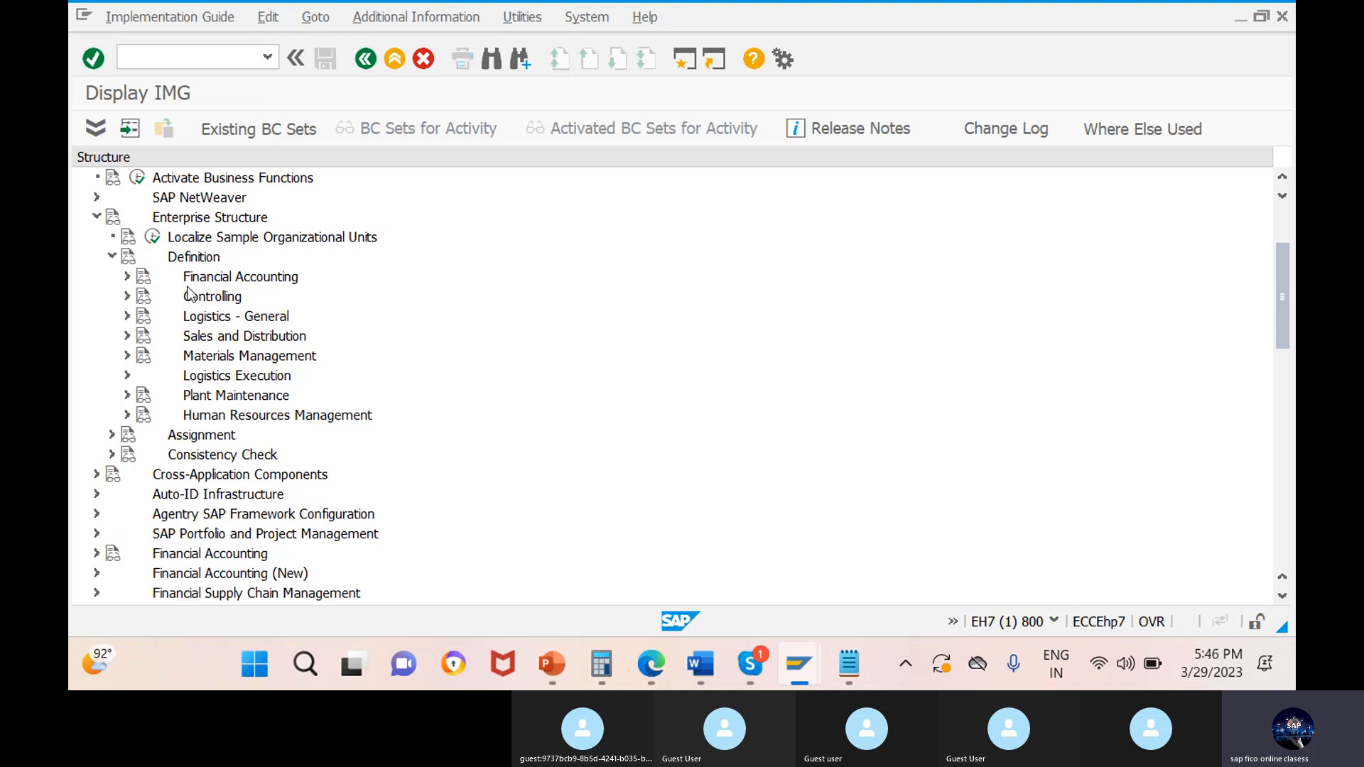
left_click(127, 277)
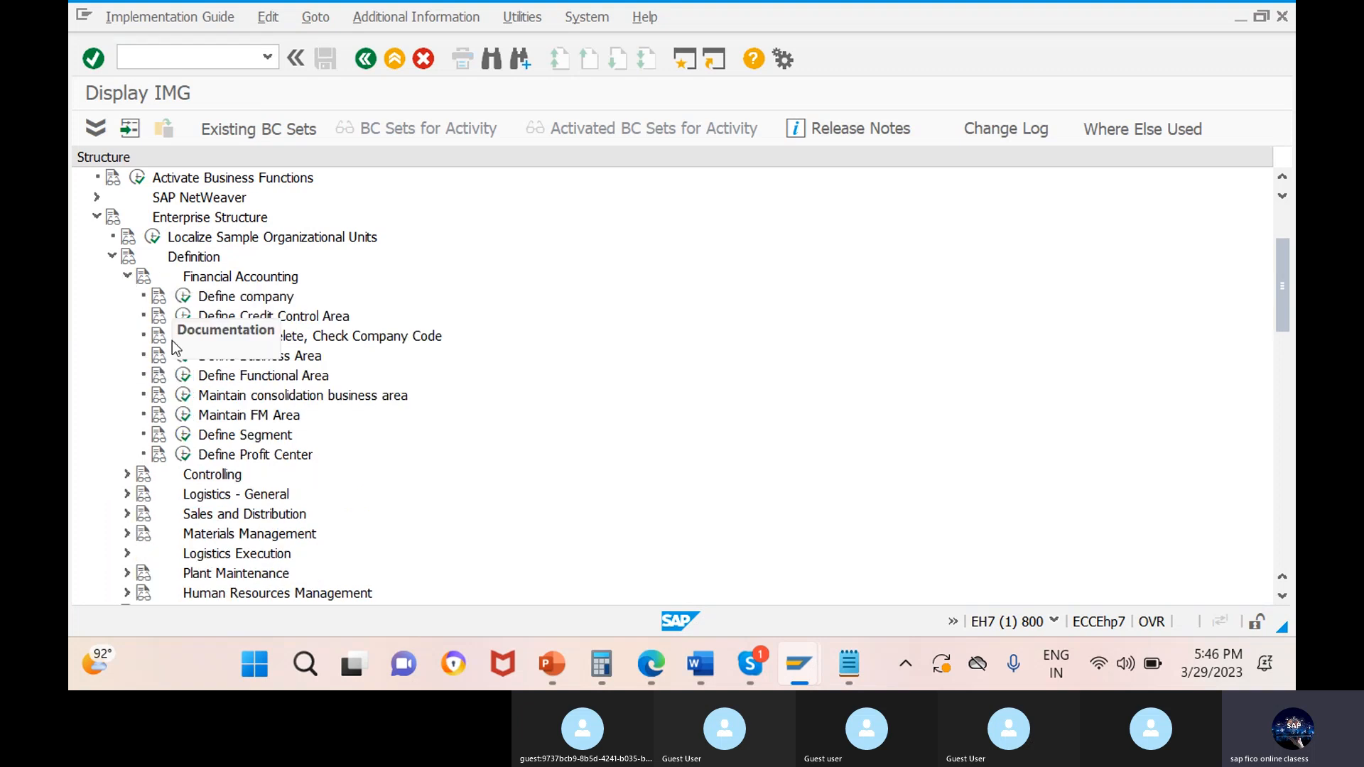
Expand Controlling, Logistics - General, and Sales and Distribution under the Enterprise Structure definition.
left_click(128, 474)
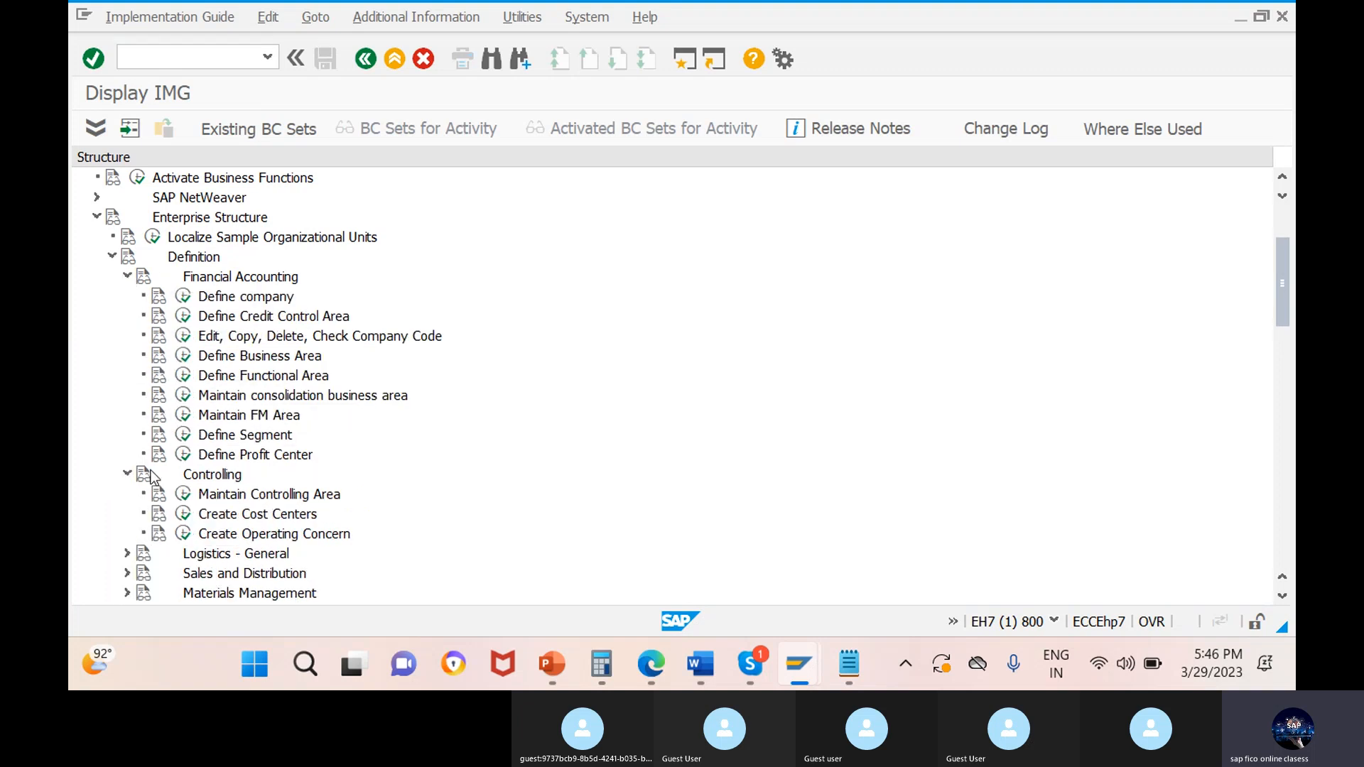
scroll(232, 480, "down", 2)
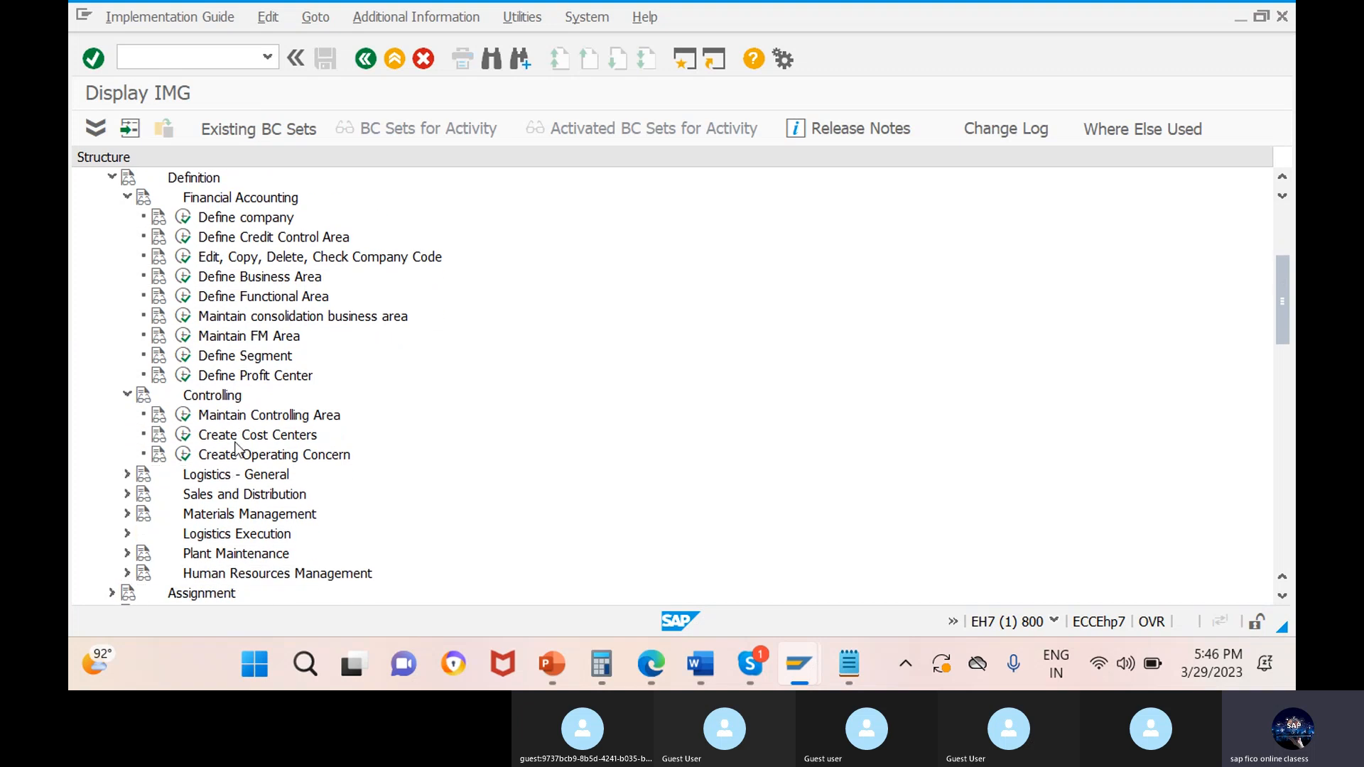
left_click(128, 475)
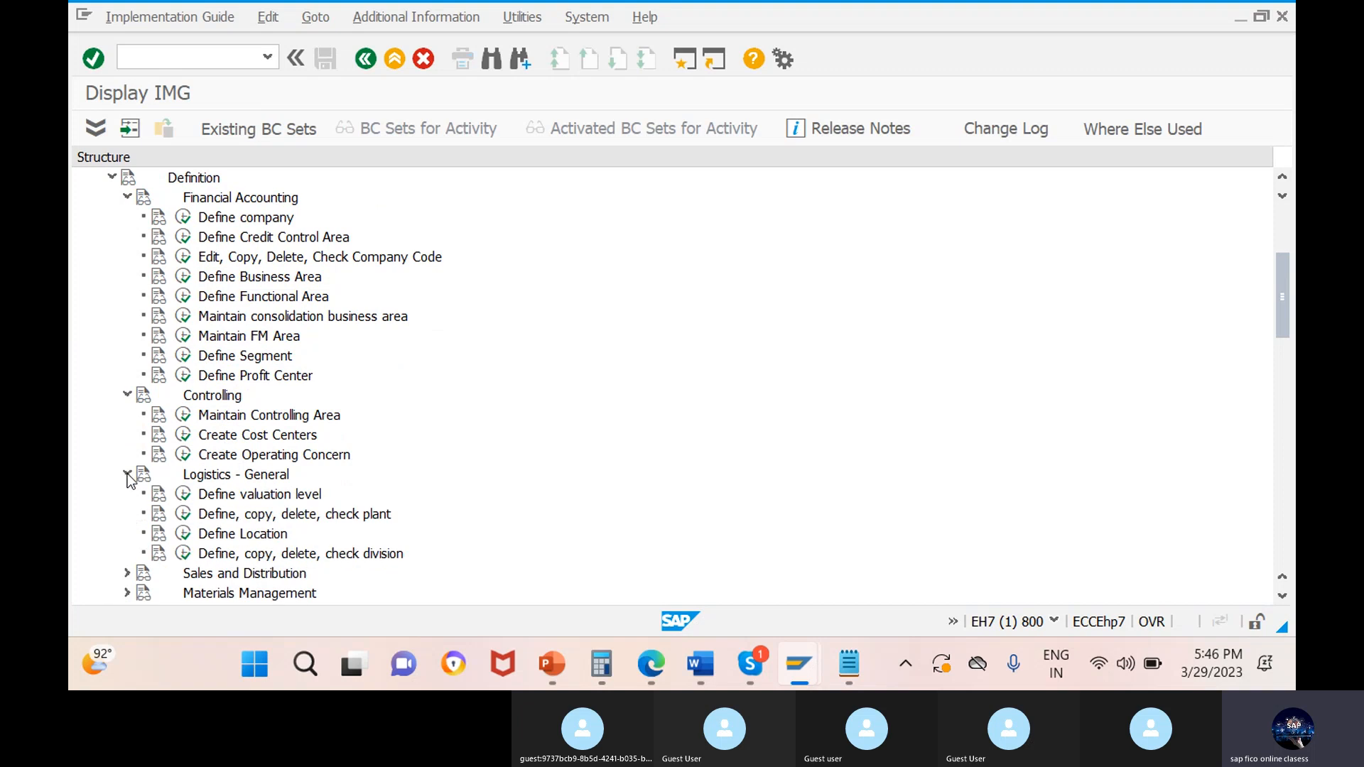
scroll(129, 490, "down", 2)
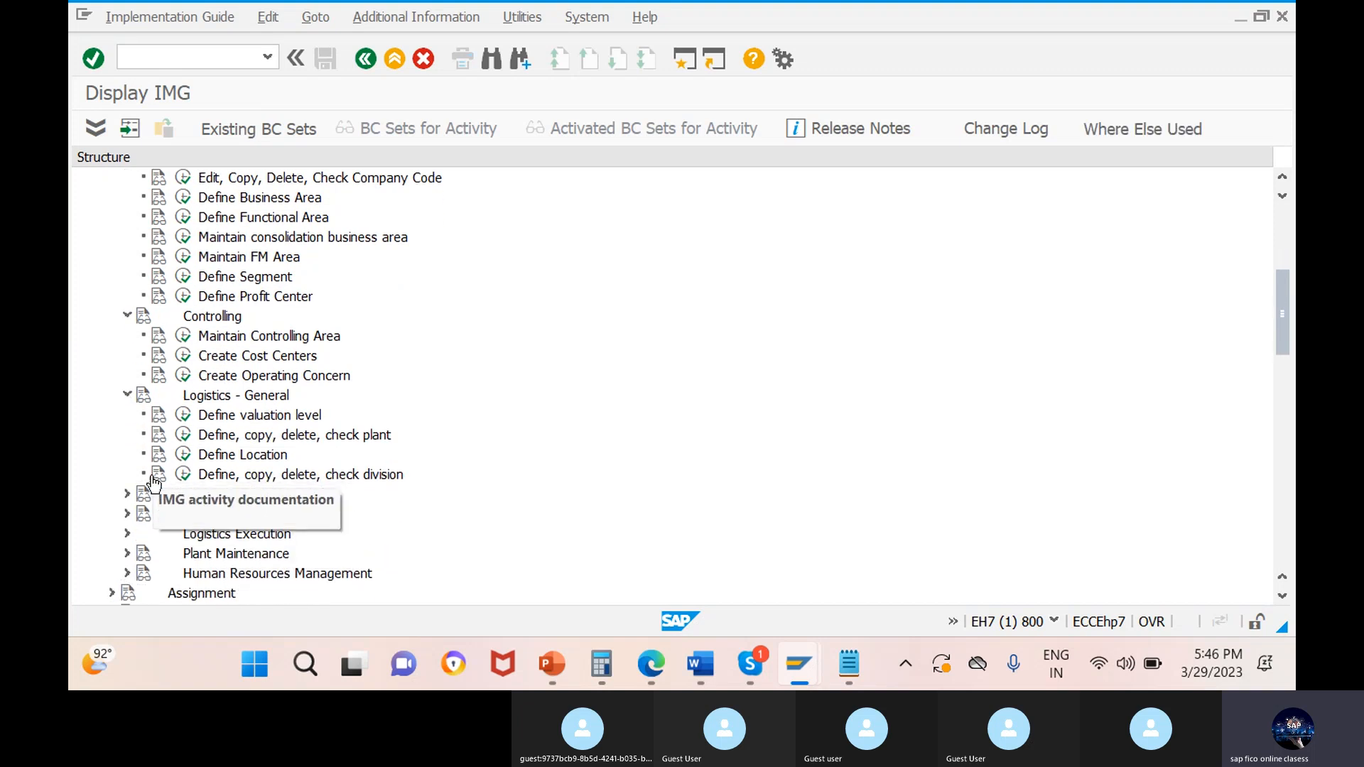
left_click(128, 494)
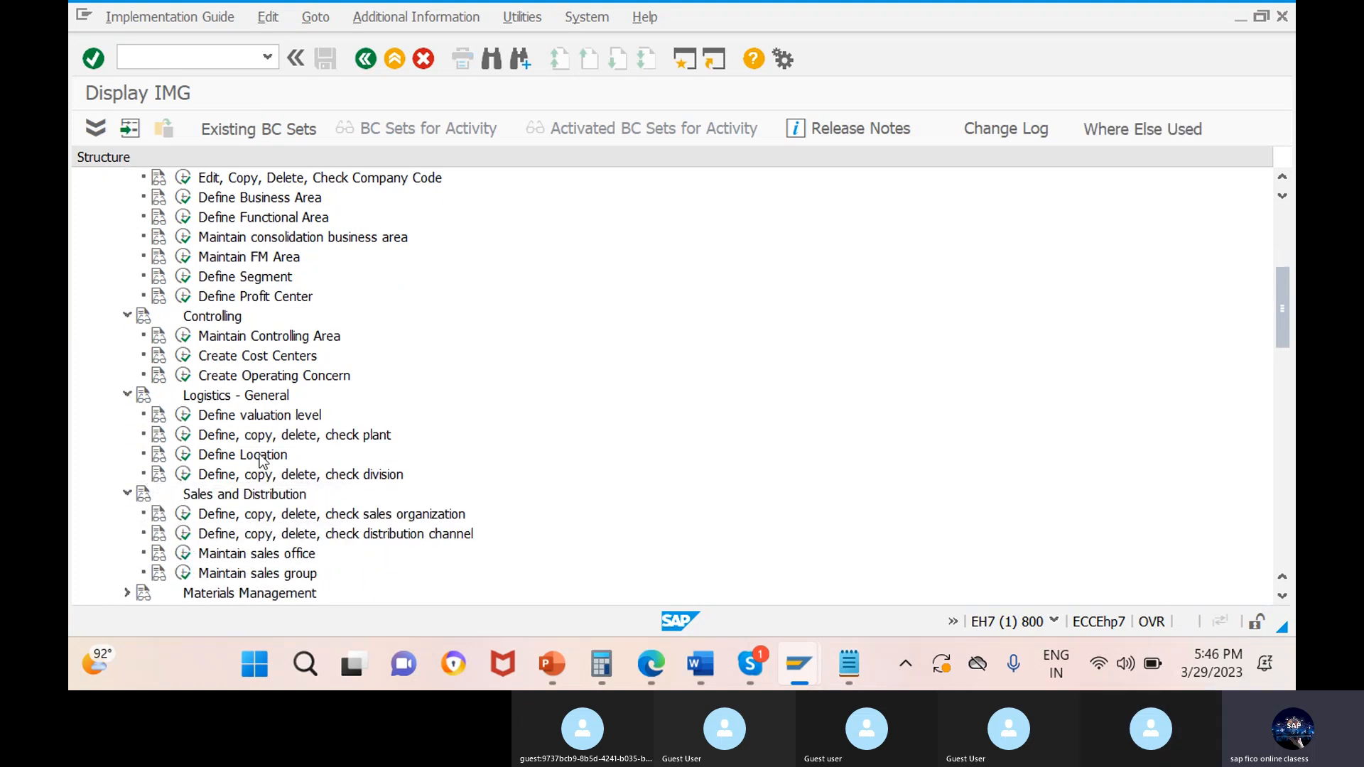
scroll(260, 462, "down", 2)
scroll(260, 461, "up", 2)
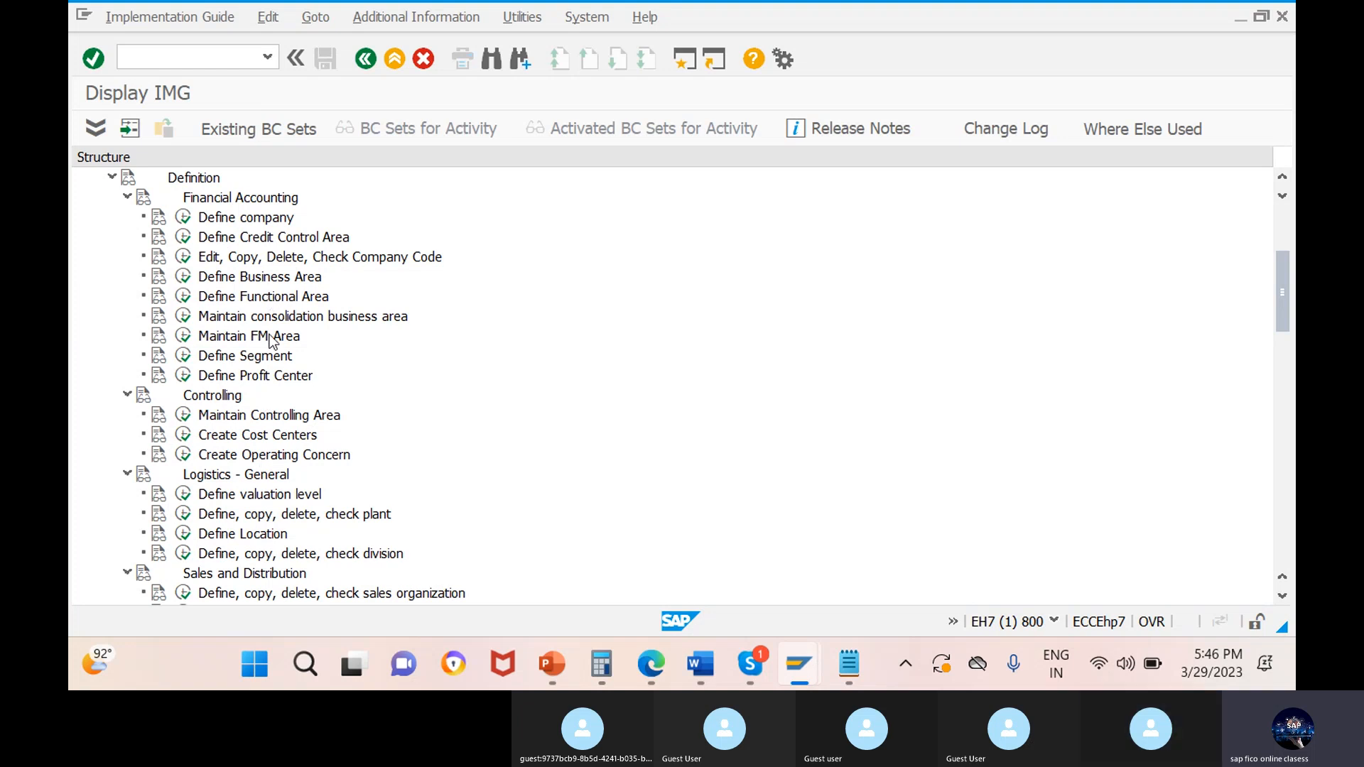
scroll(240, 234, "up", 2)
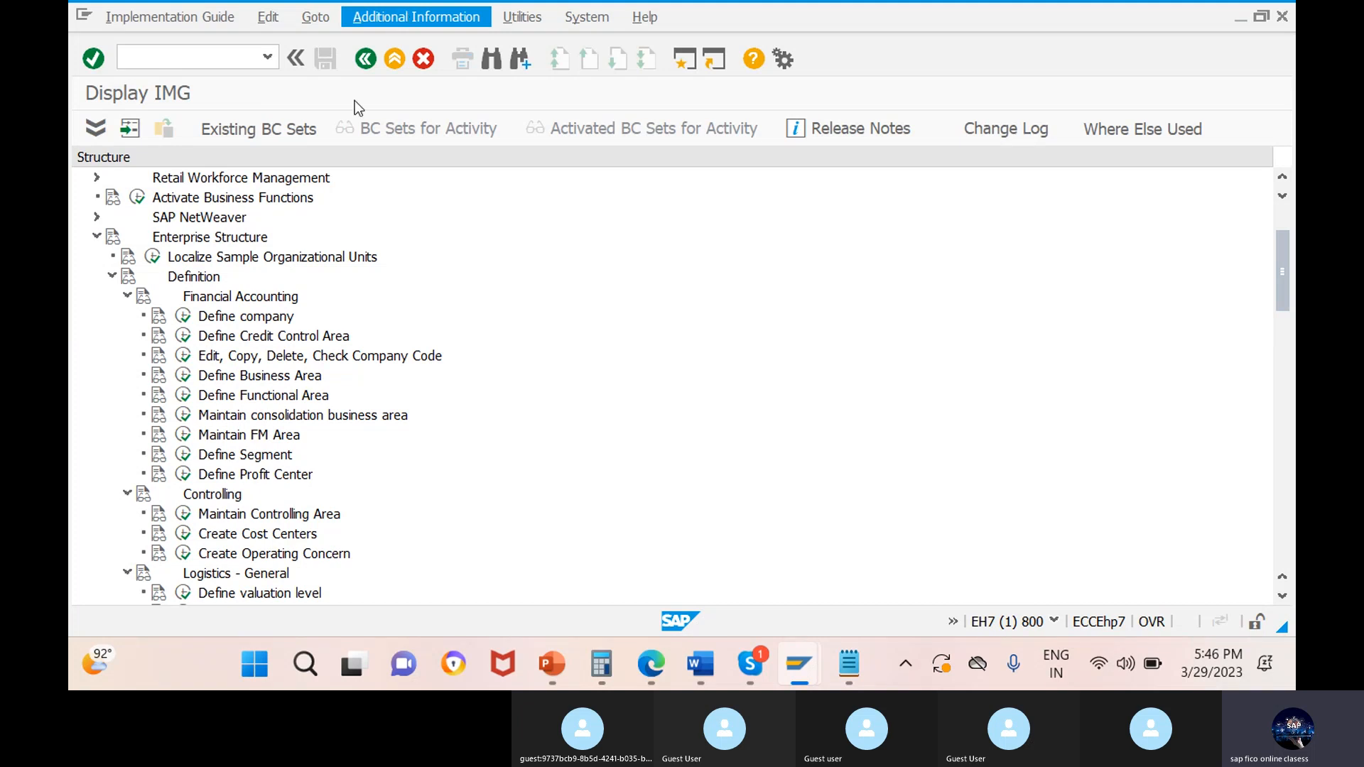
Display the IMG Activity keys as additional information, narrow the Structure column and widen the Additional information column to fit the full keys.
left_click(411, 19)
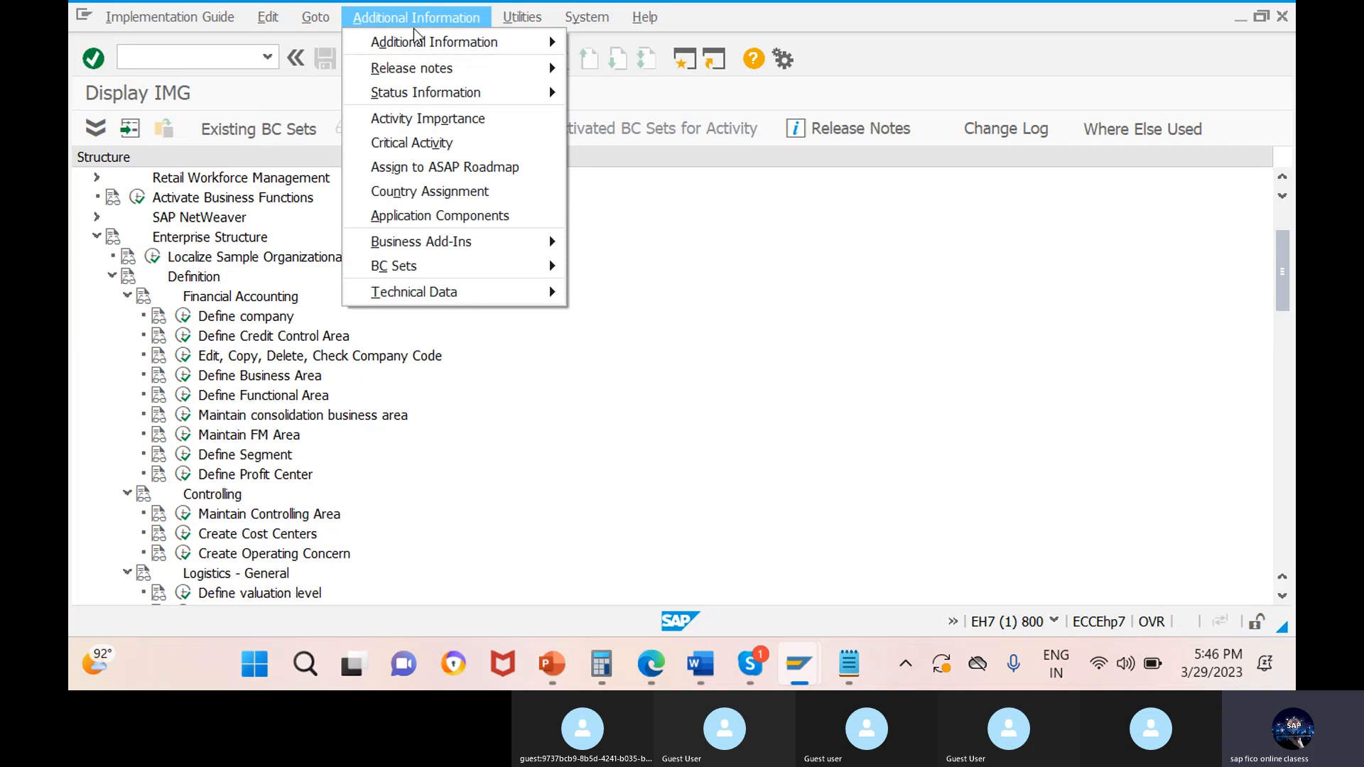
mouse_move(420, 44)
mouse_move(547, 47)
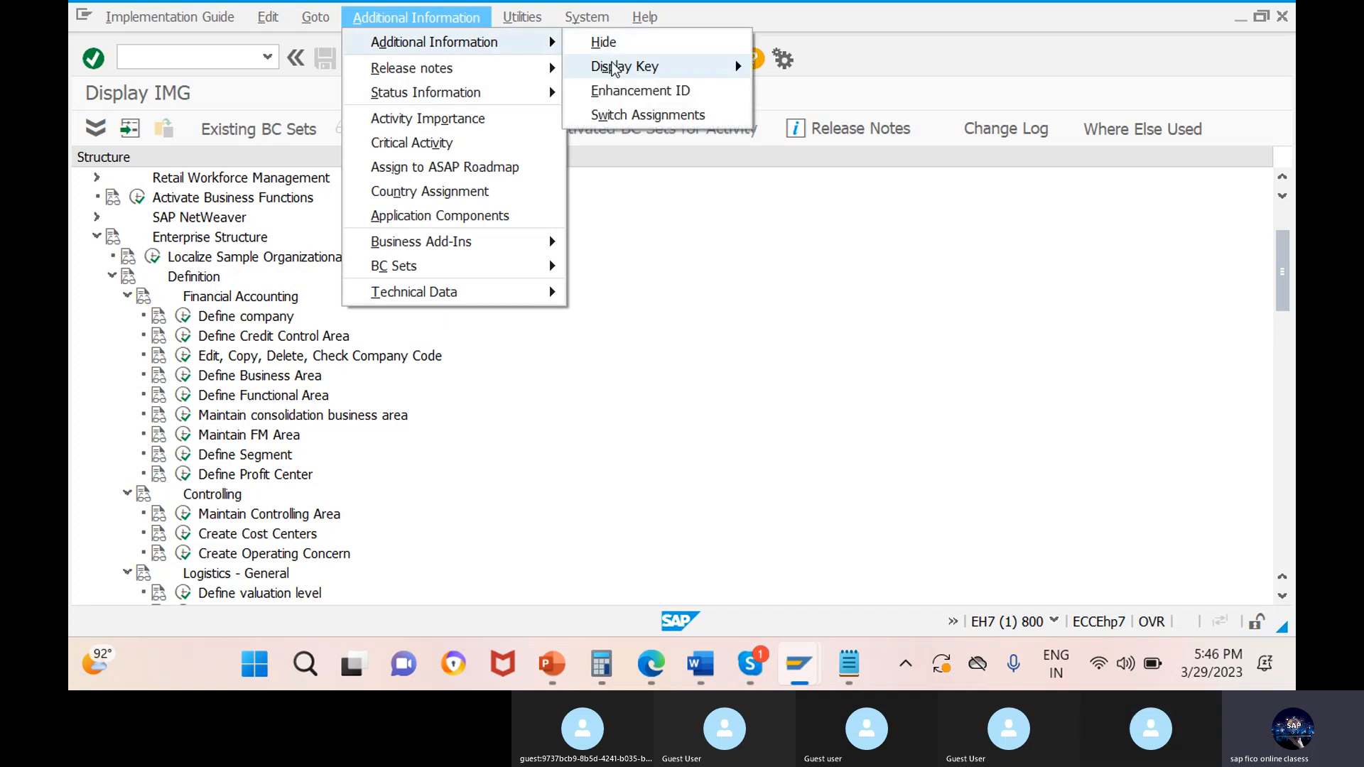
mouse_move(736, 66)
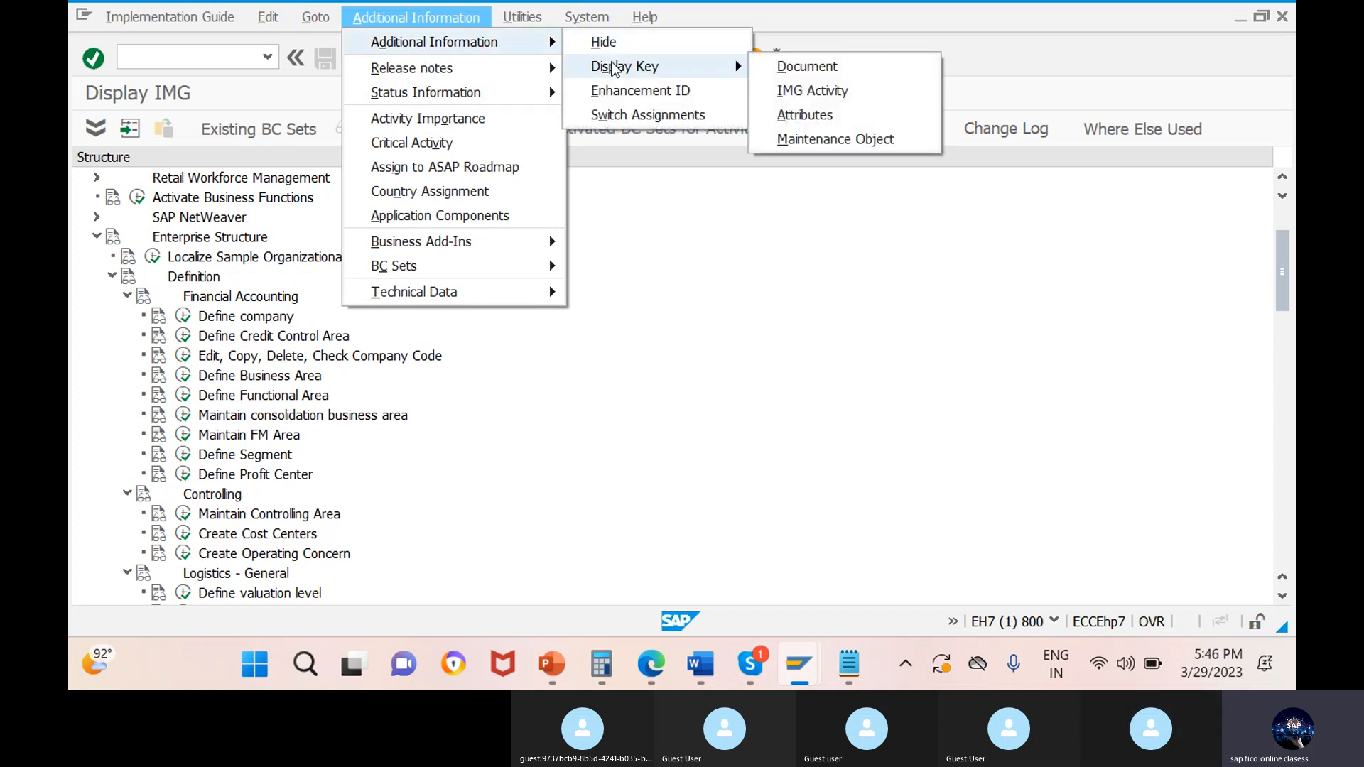
left_click(794, 93)
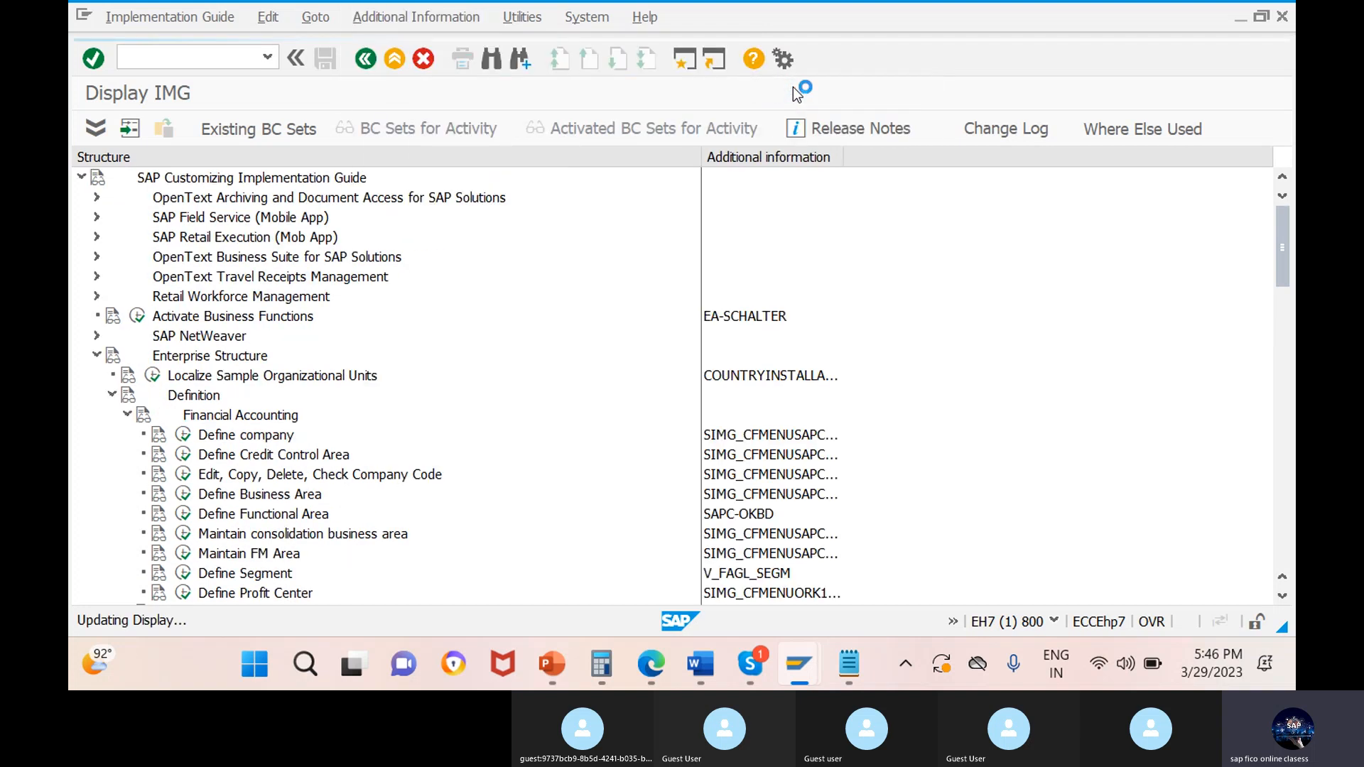
left_click_drag(700, 156, 479, 179)
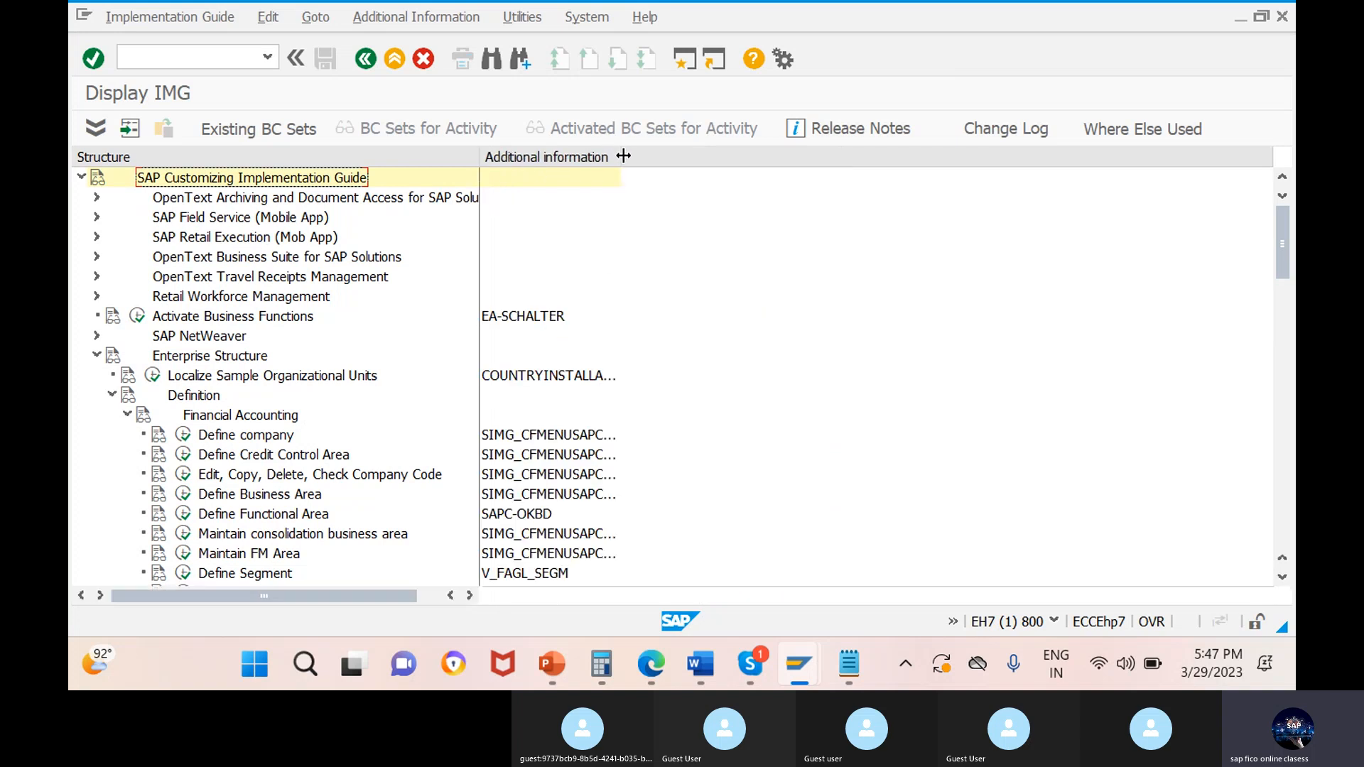
left_click_drag(618, 158, 824, 157)
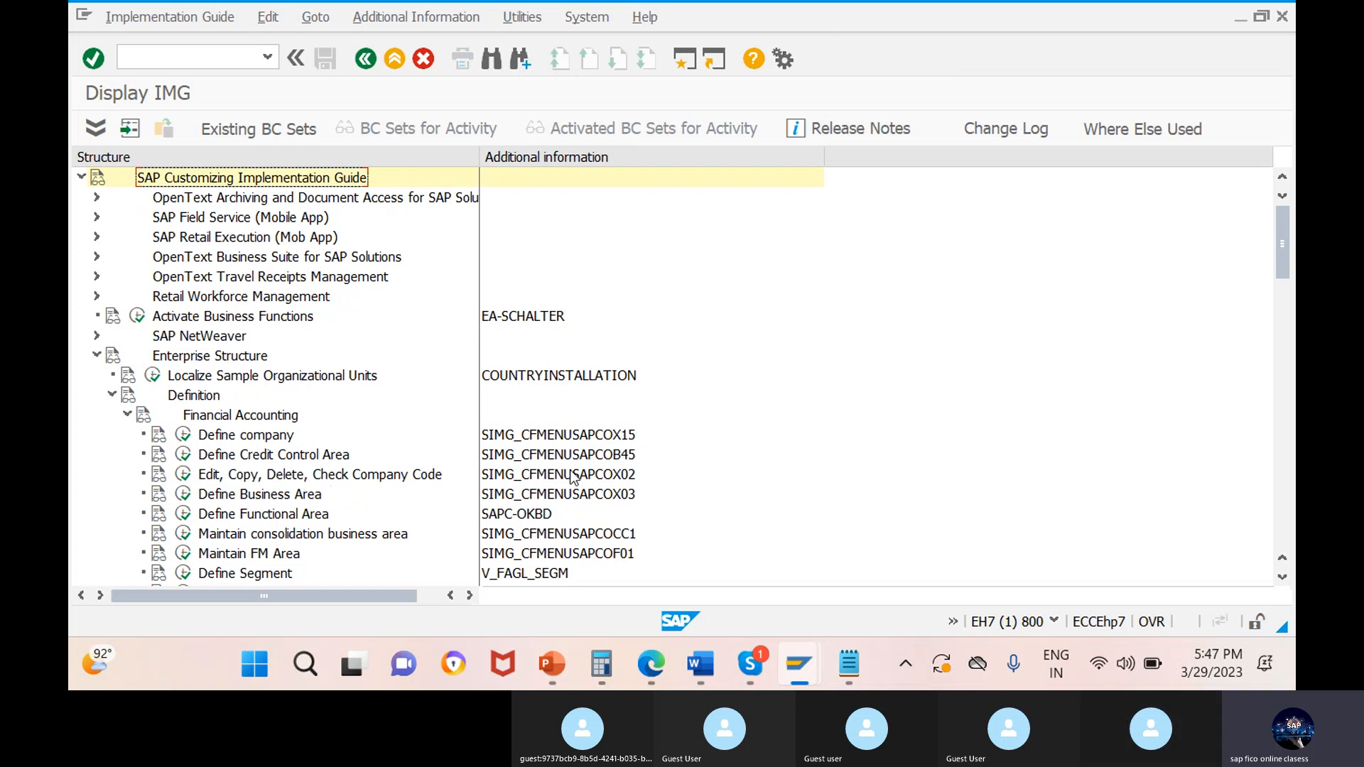
View the existing company list in the Define company activity and read that activity's documentation, returning to the IMG structure.
left_click(440, 475)
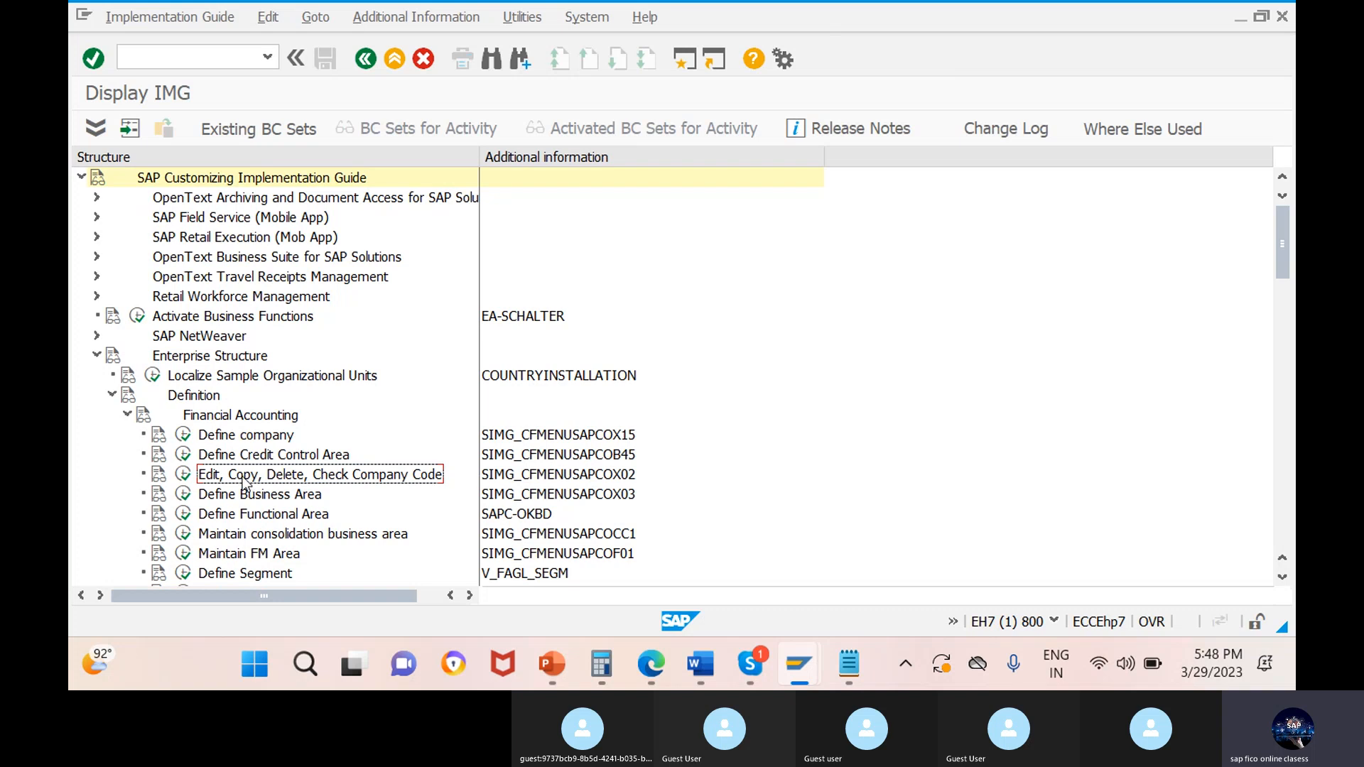
left_click(183, 434)
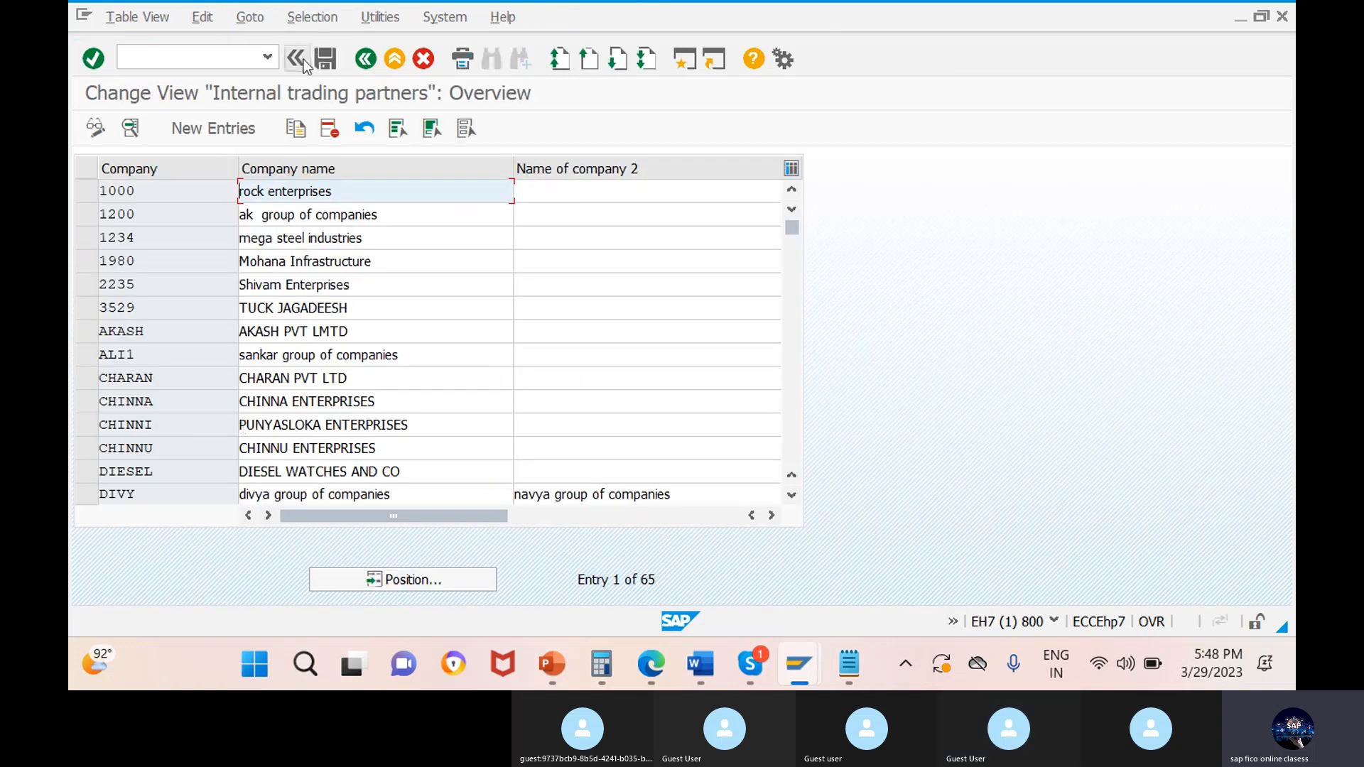
left_click(365, 60)
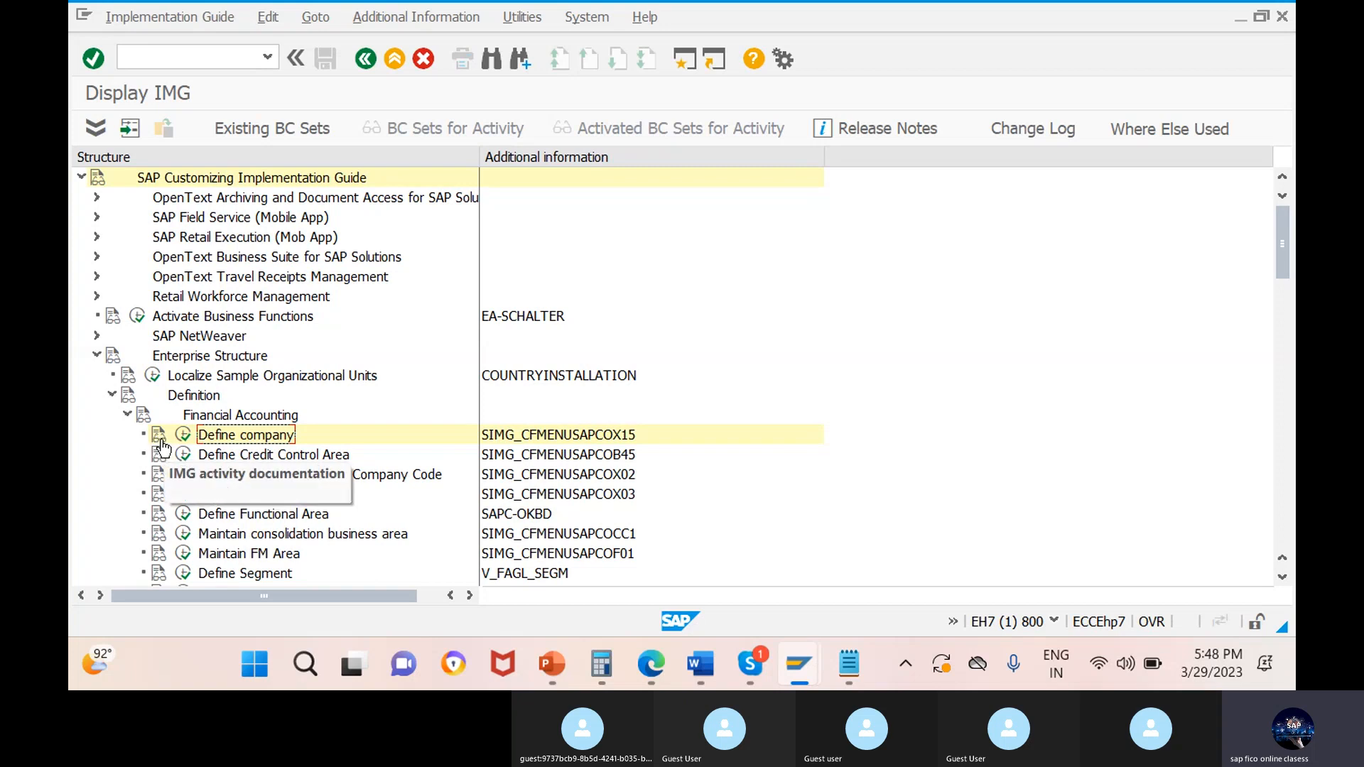
left_click(158, 436)
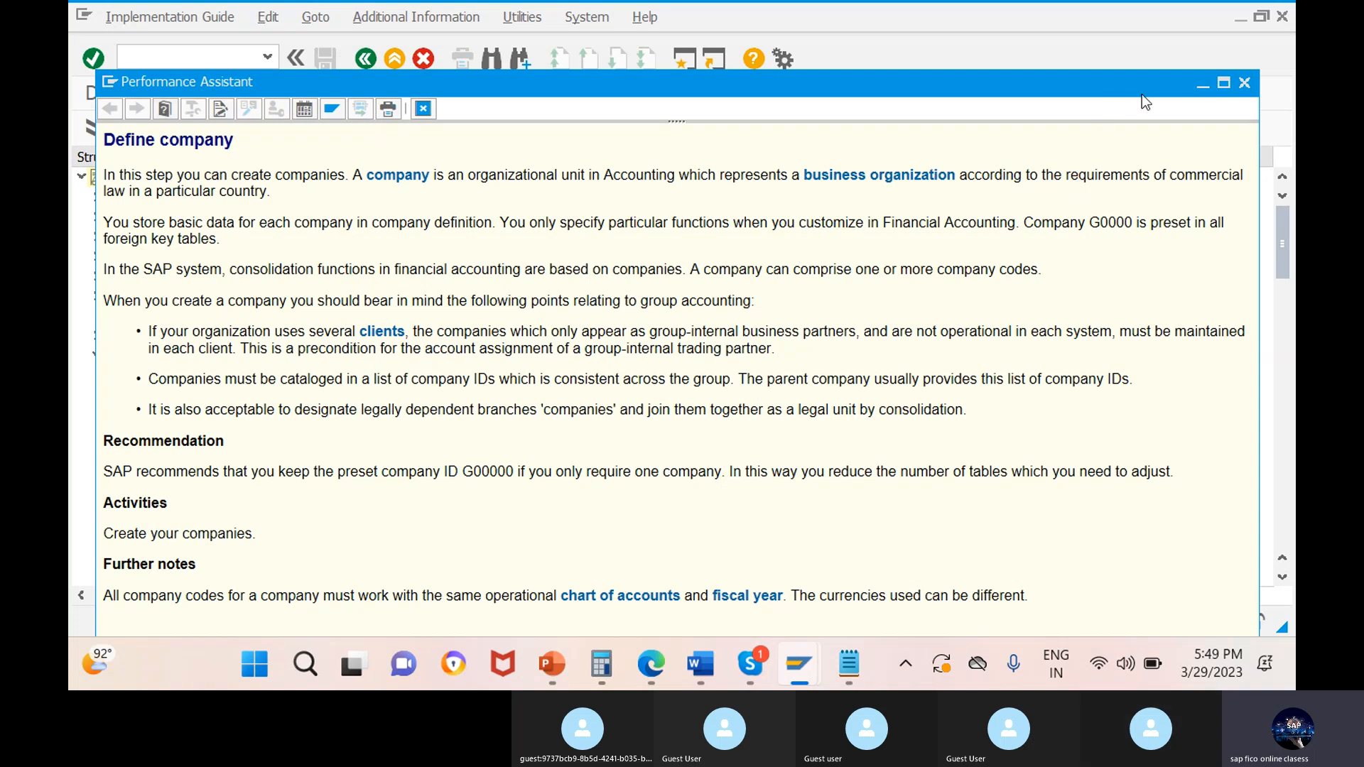
left_click(1244, 88)
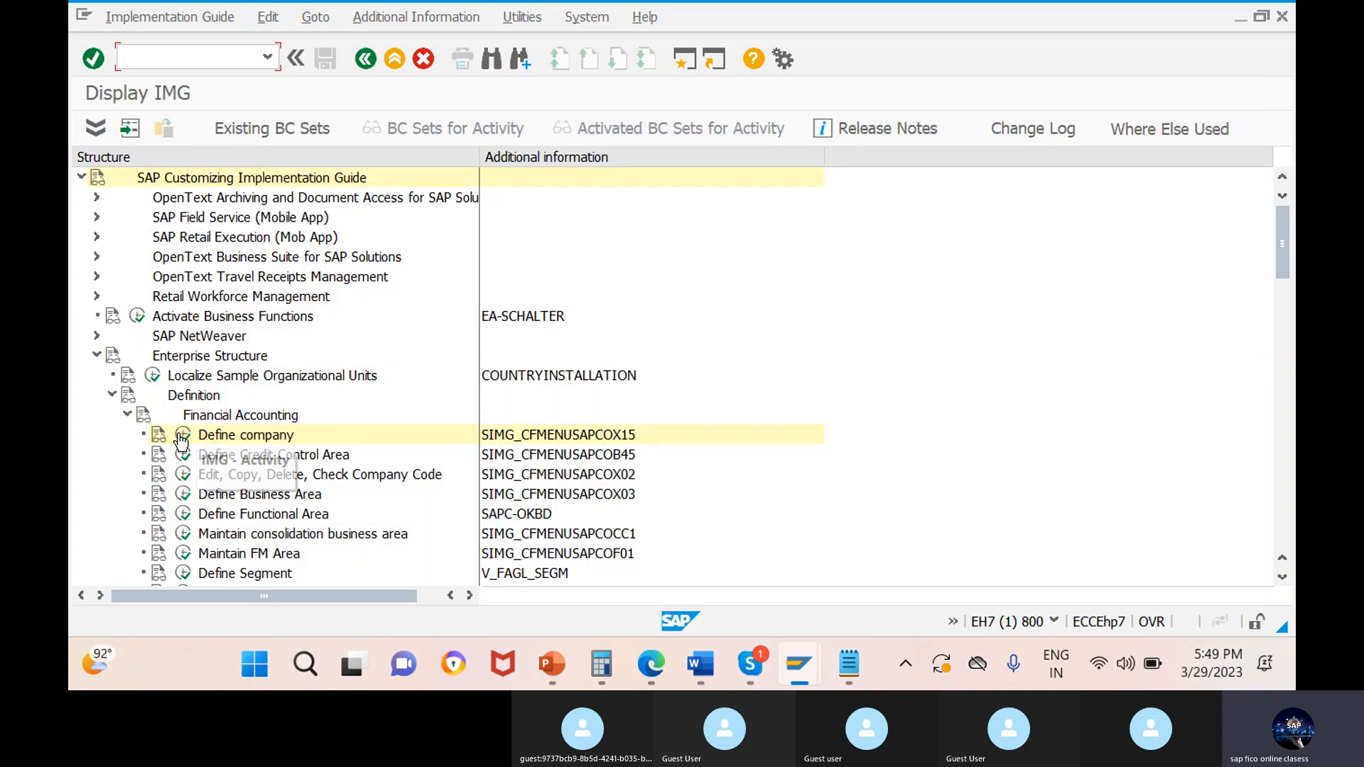
Add a new entry in the Define company activity with company wal123 and company name walker toys.
left_click(183, 436)
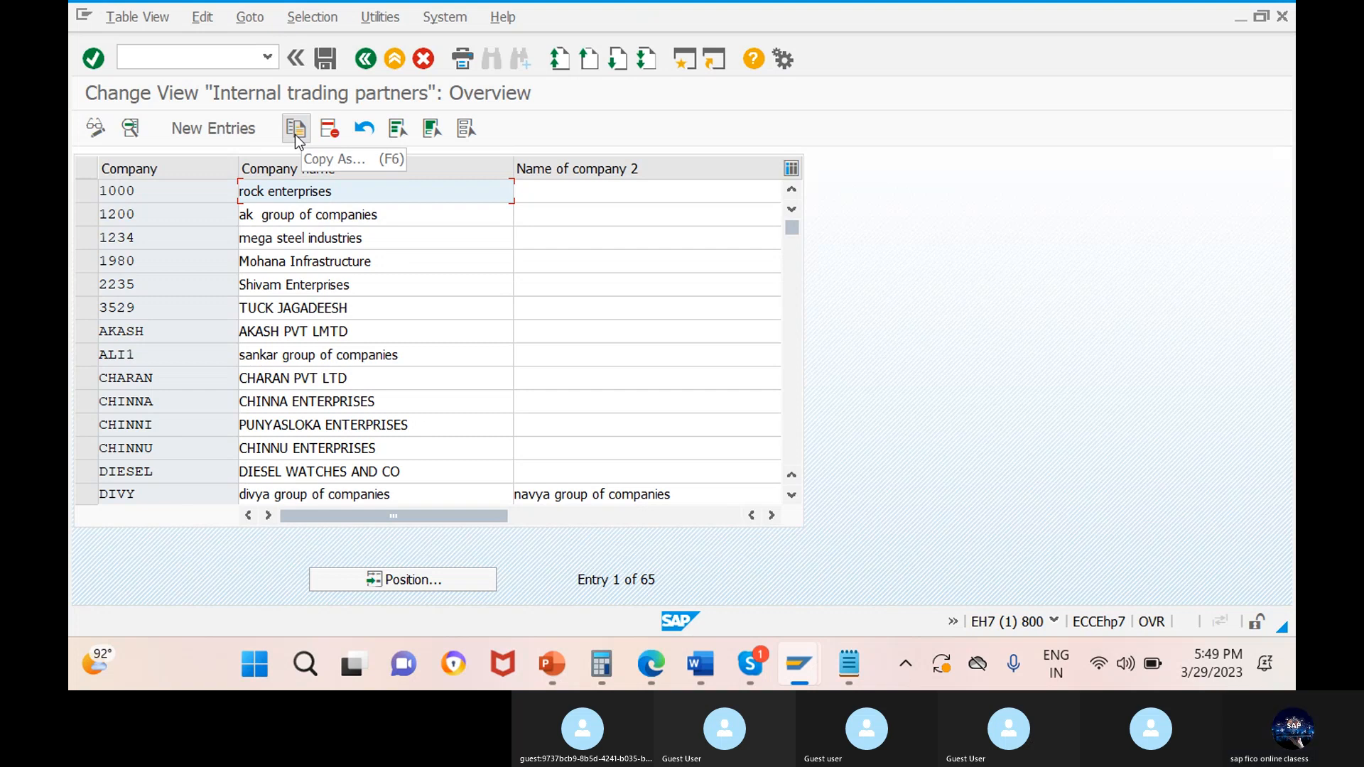
left_click(218, 129)
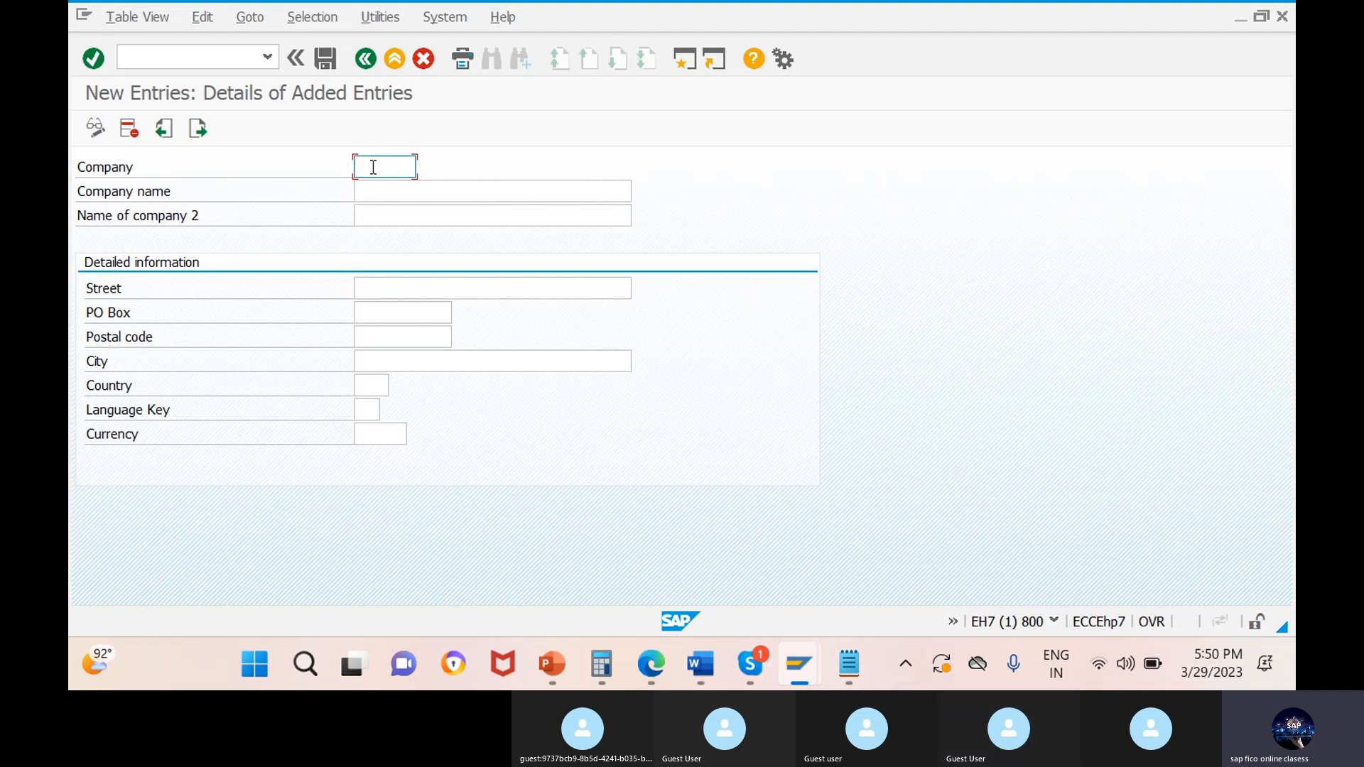
type("wa1123")
left_click(373, 188)
type("wa")
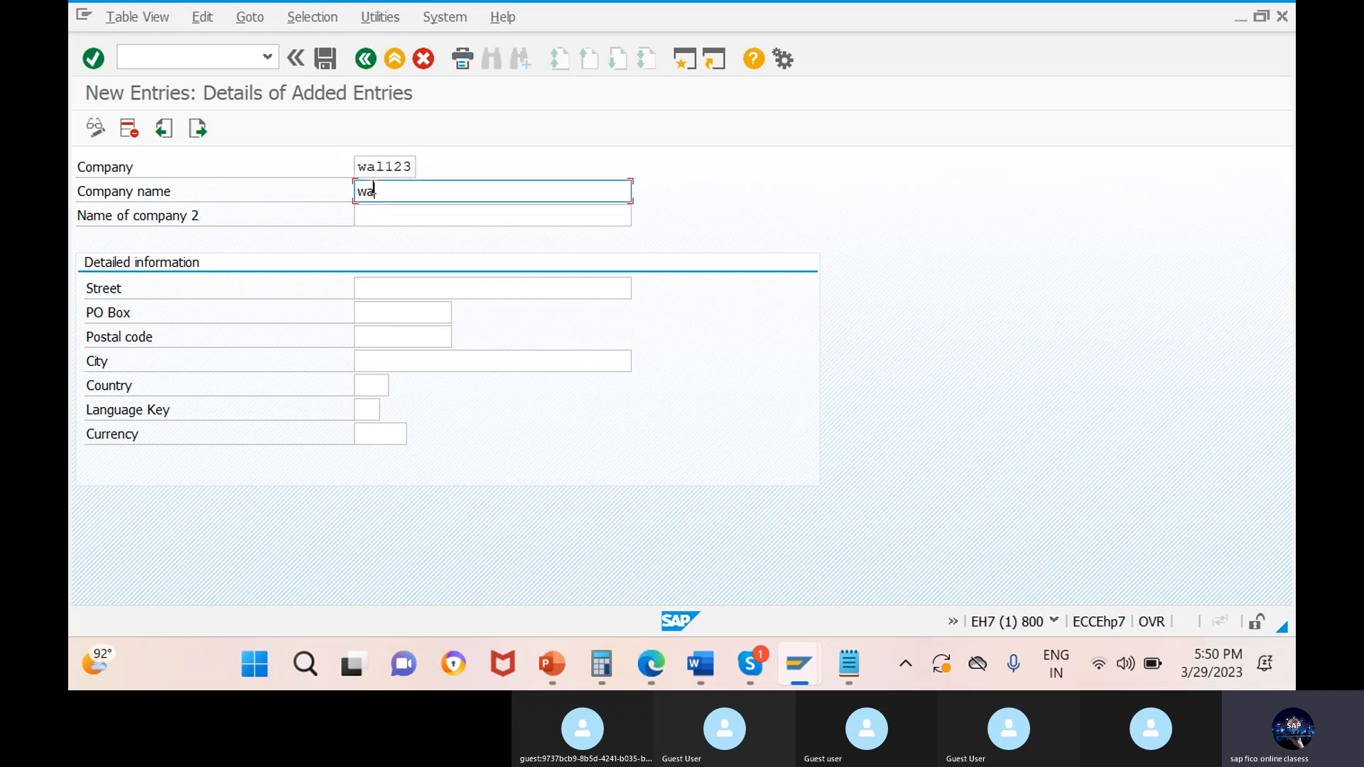
type("lker toys")
Enter the company's street and PO box in the detailed information of the new entry.
left_click(376, 288)
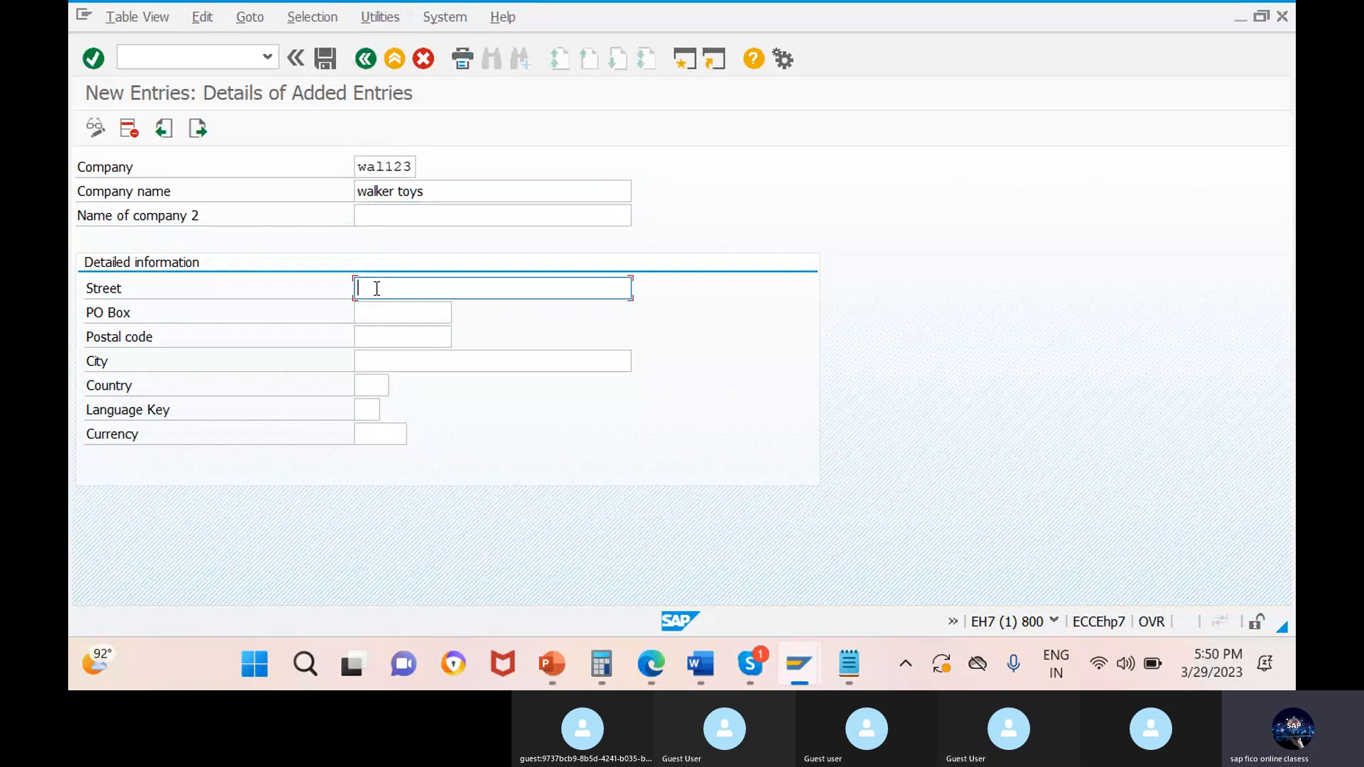
type("s")
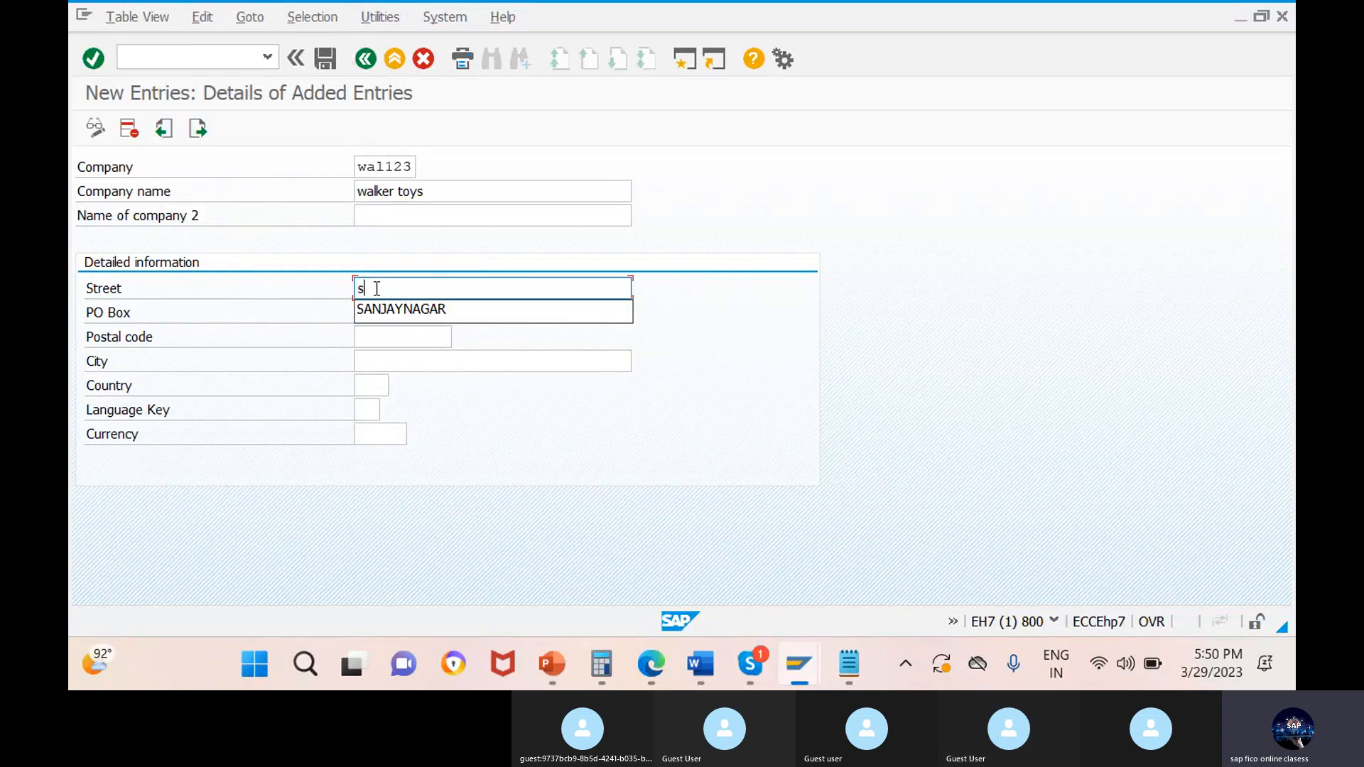
left_click(407, 313)
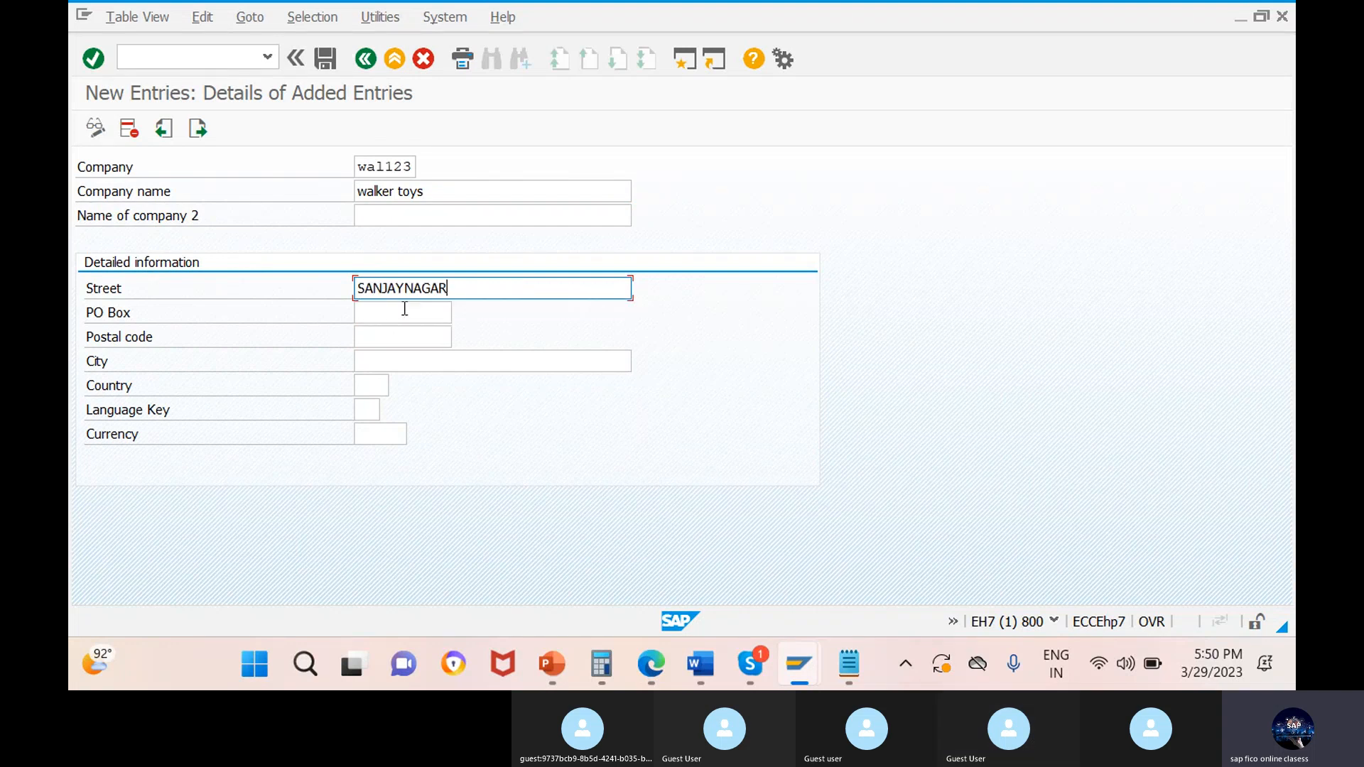
left_click(405, 310)
type("5")
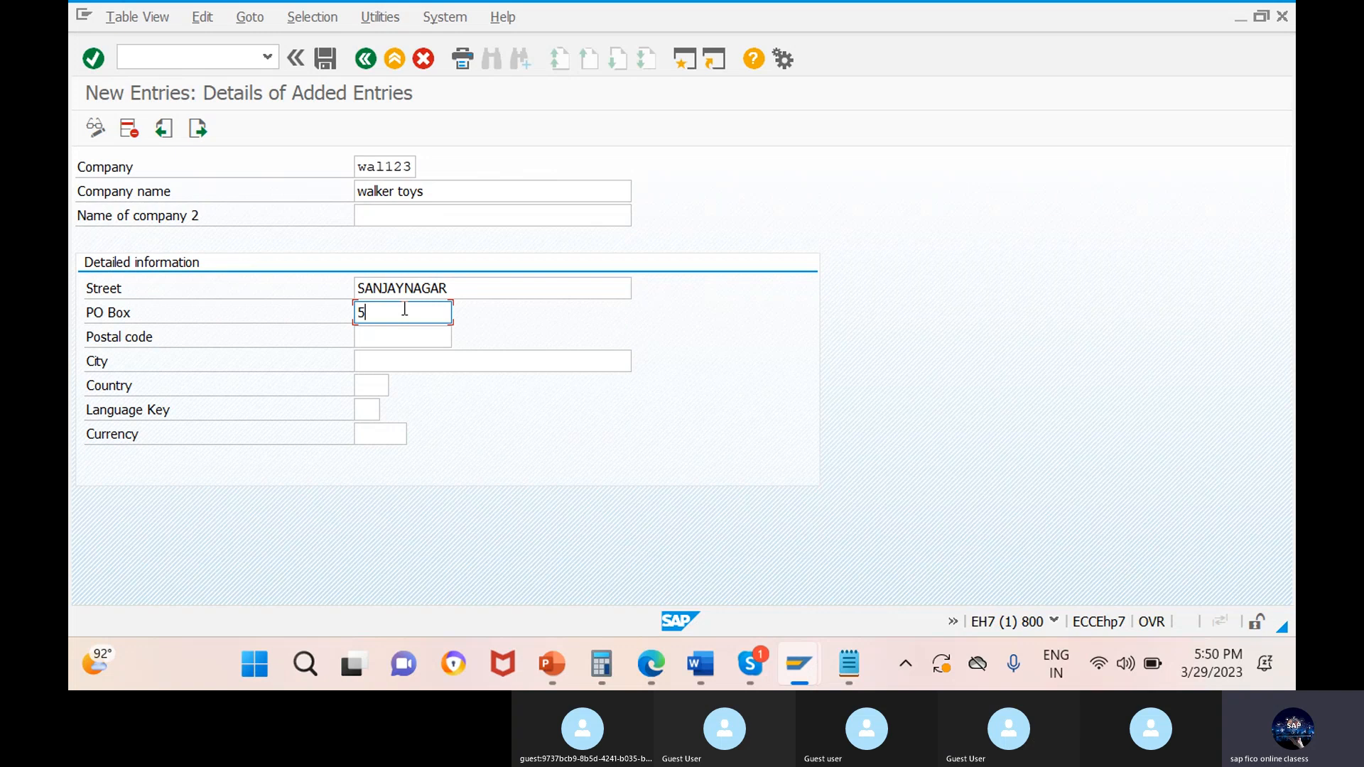
type("0000")
key("BackSpace")
key("BackSpace")
key("BackSpace")
key("BackSpace")
key("BackSpace")
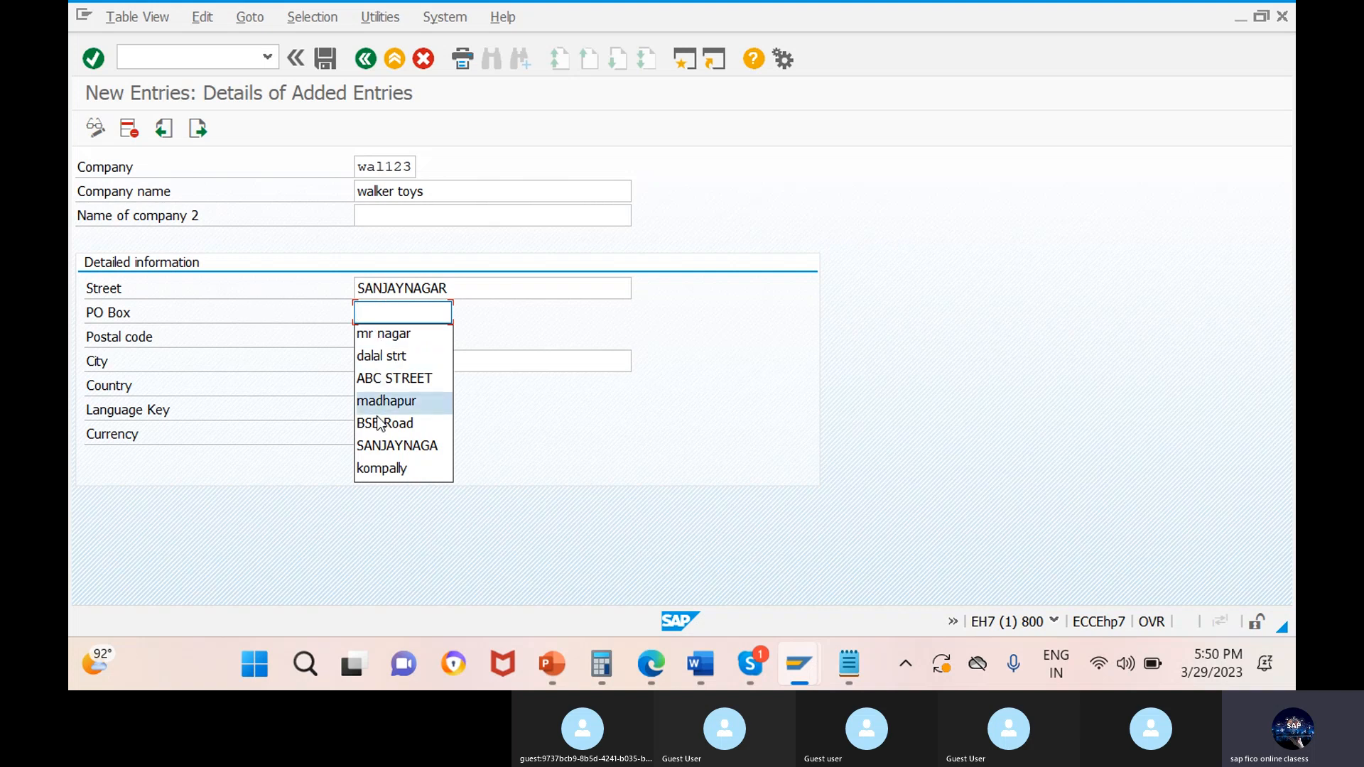
left_click(382, 446)
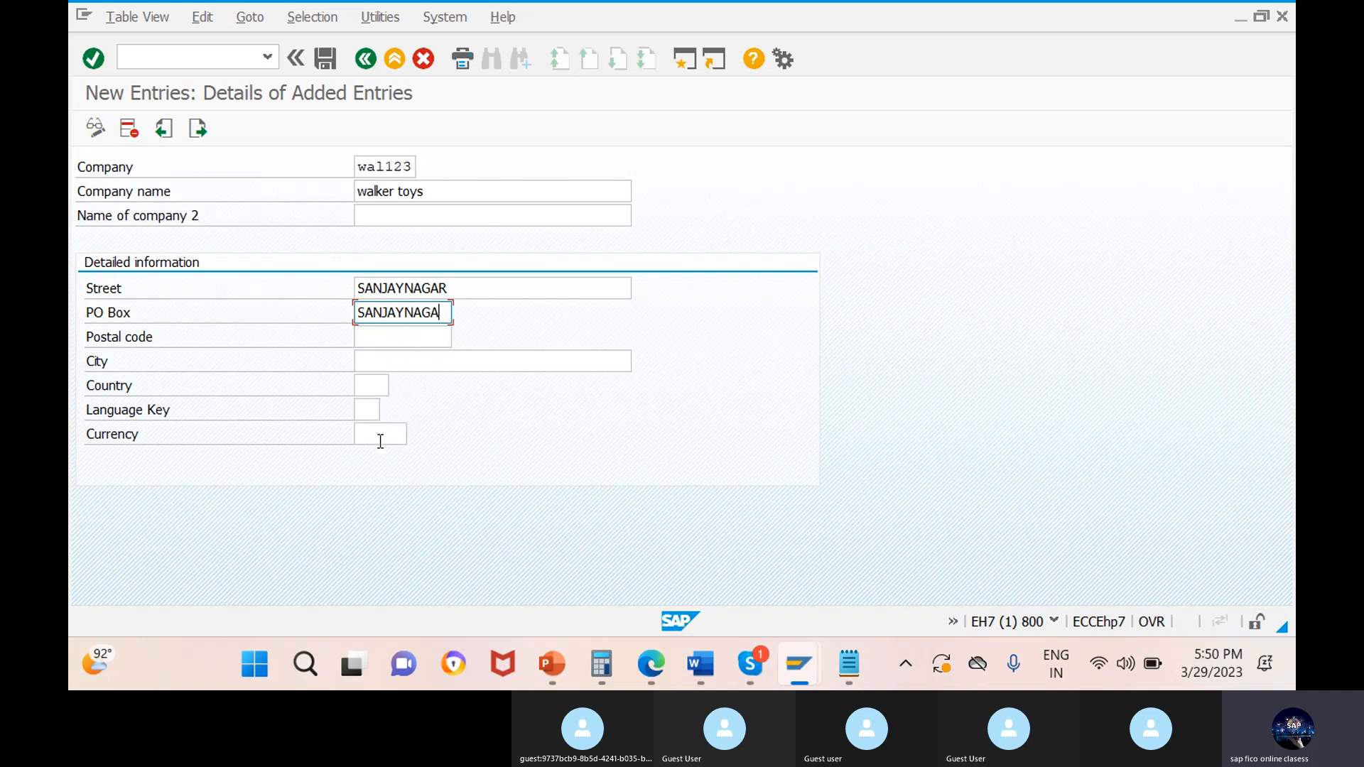
Fill in the company's postal code and set its city to BANGLORE.
left_click(395, 335)
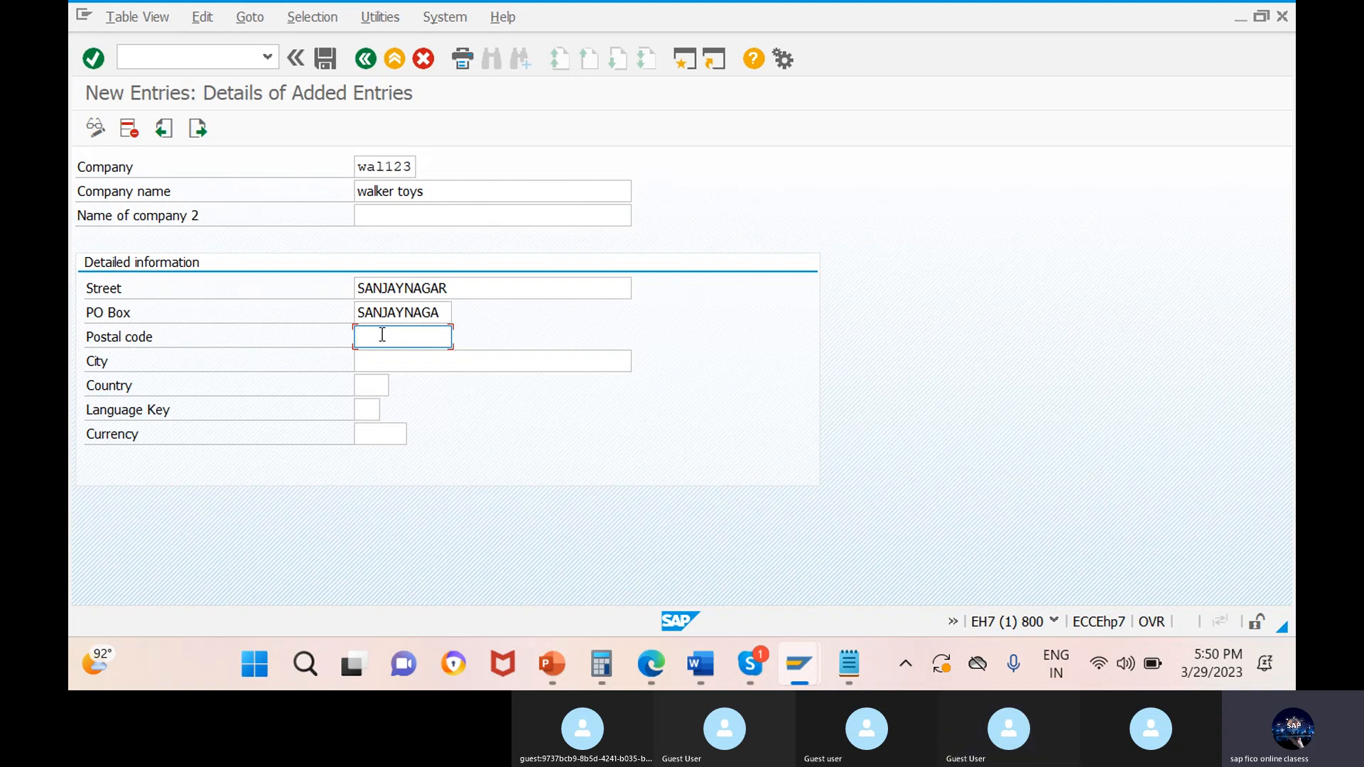
type("1123")
type("33")
left_click(402, 360)
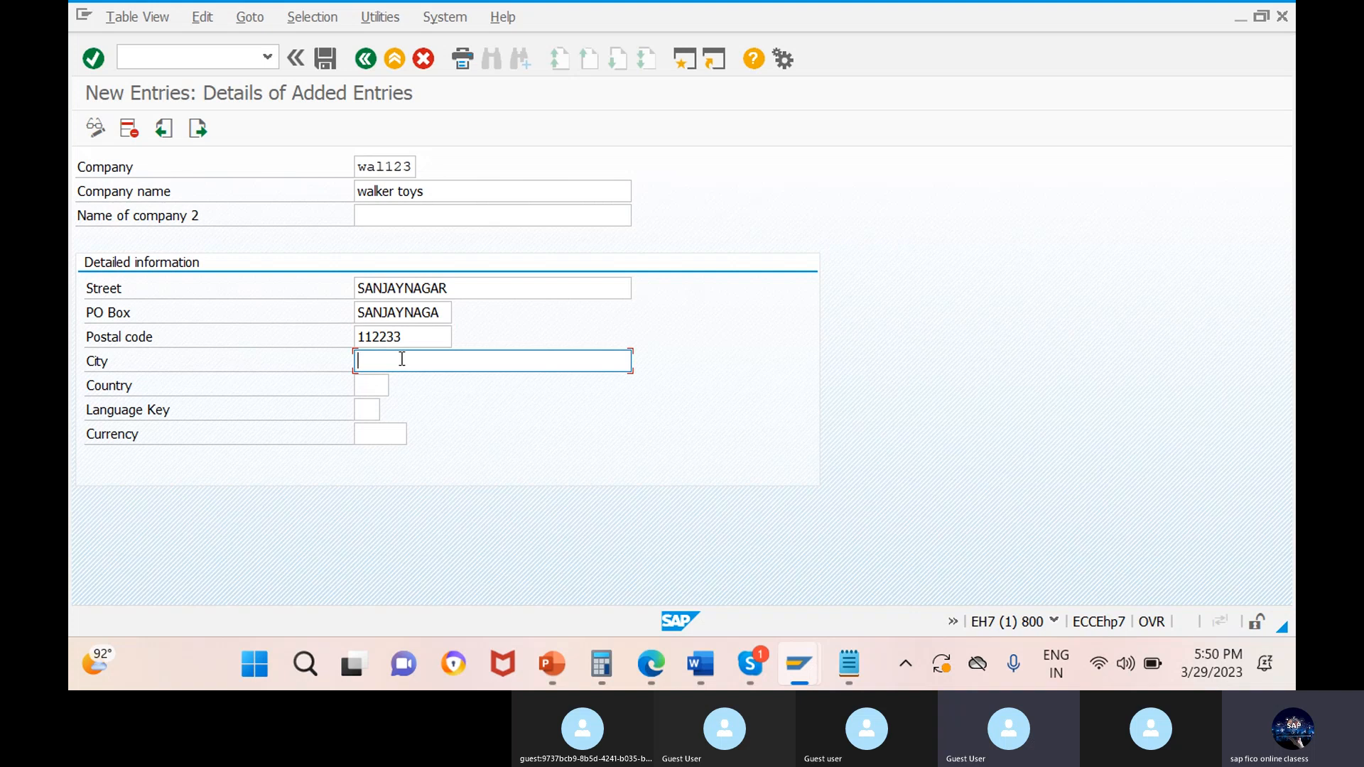
type("ban")
left_click(400, 391)
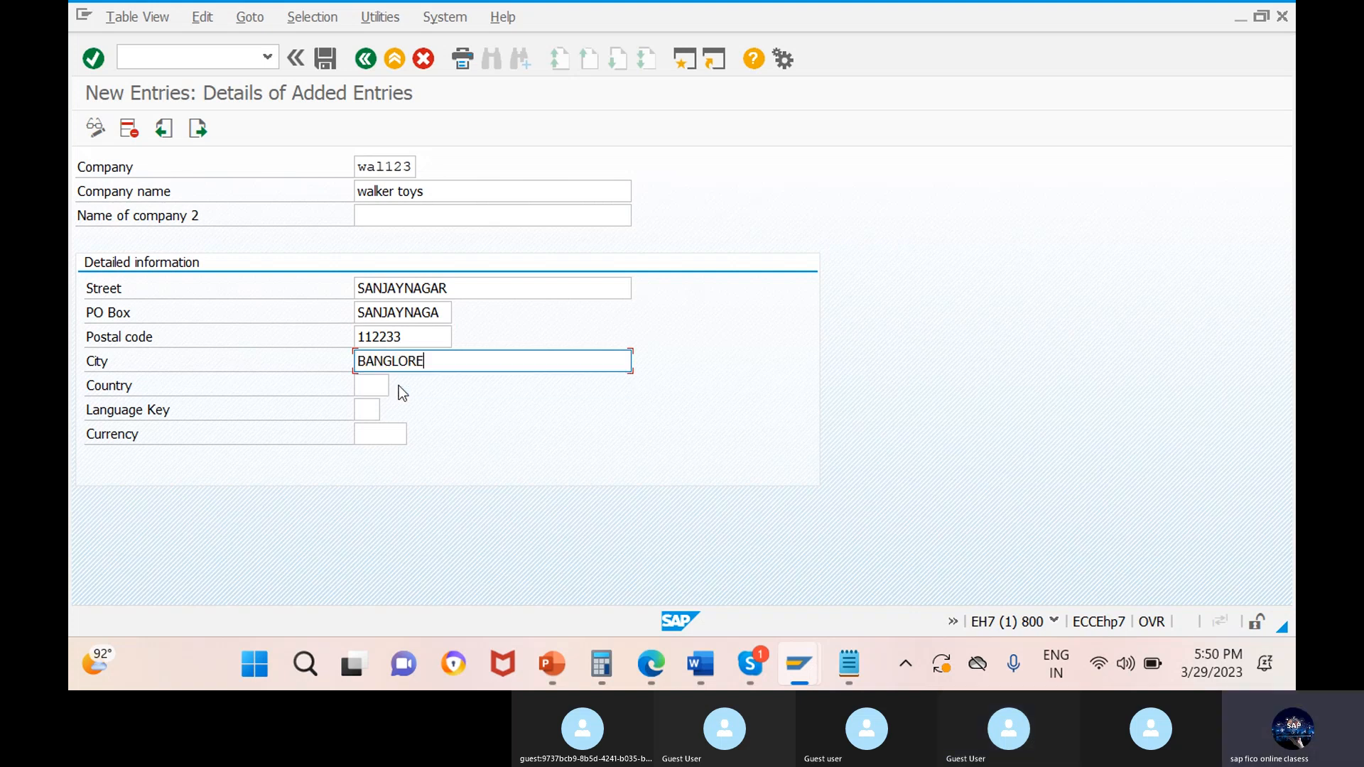
Find india in the list of possible countries and set the company's country to IN.
left_click(372, 385)
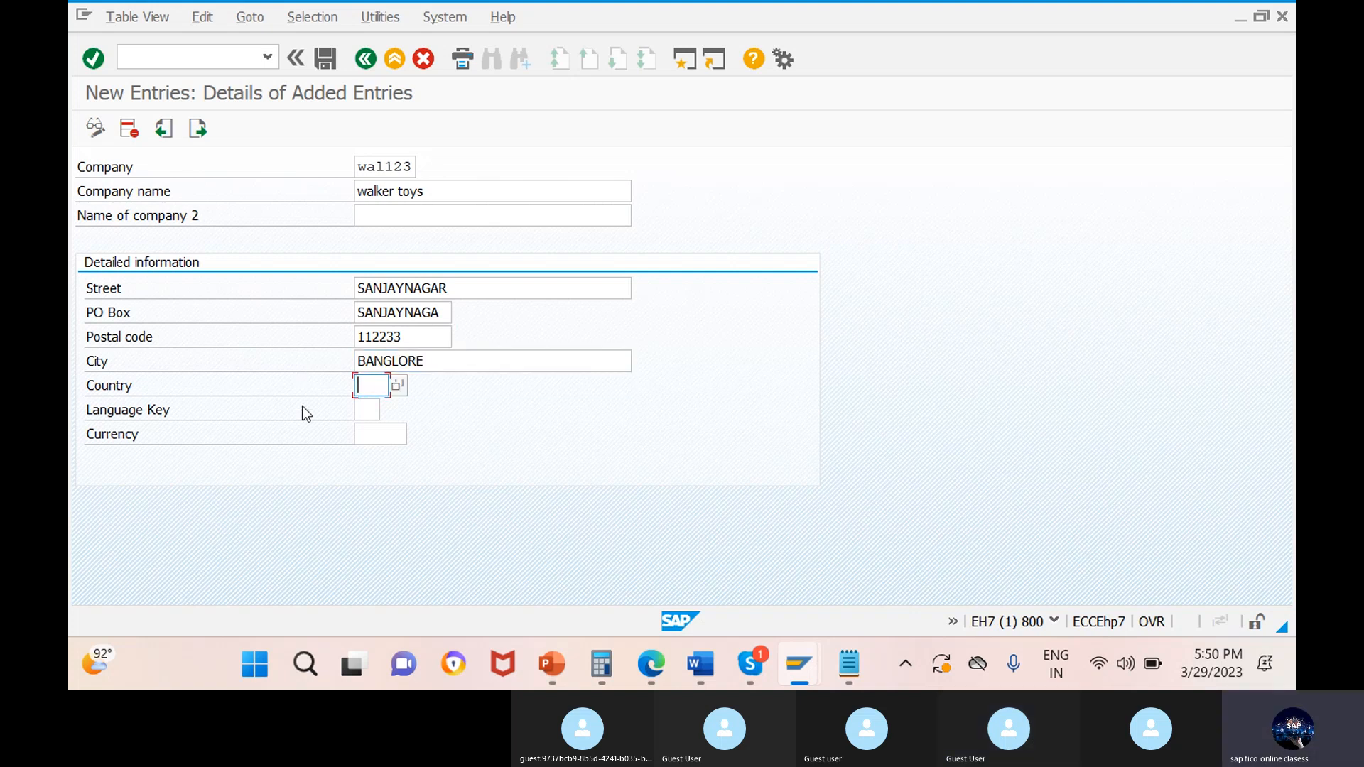
left_click(400, 386)
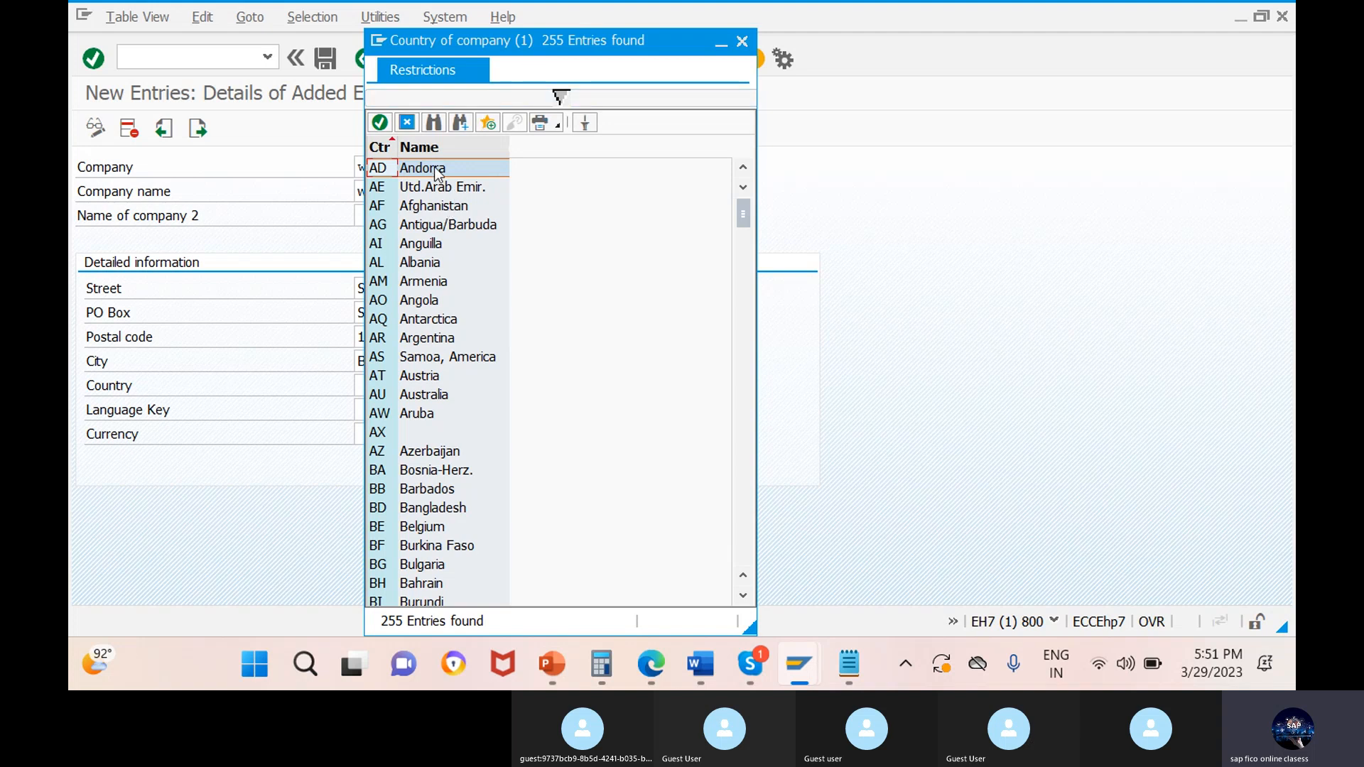
left_click(434, 123)
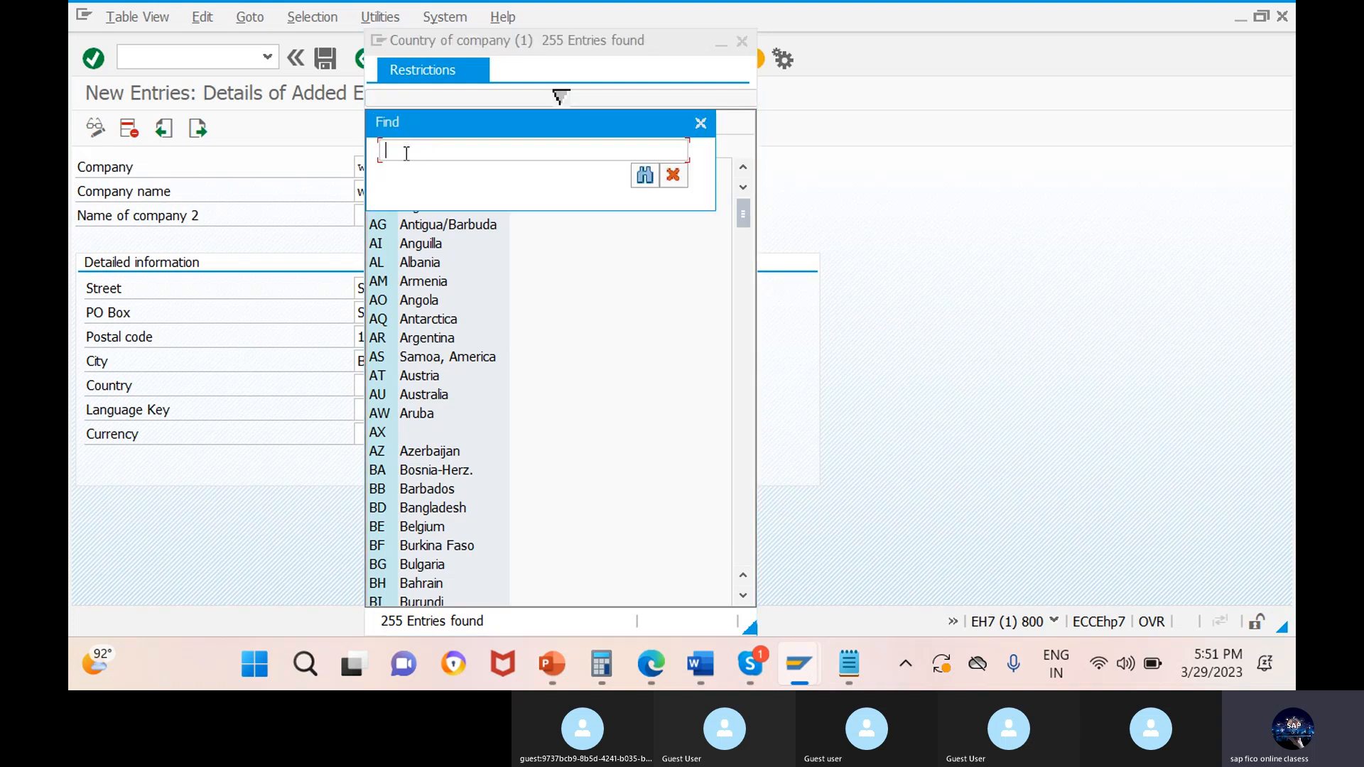
type("india")
key("Return")
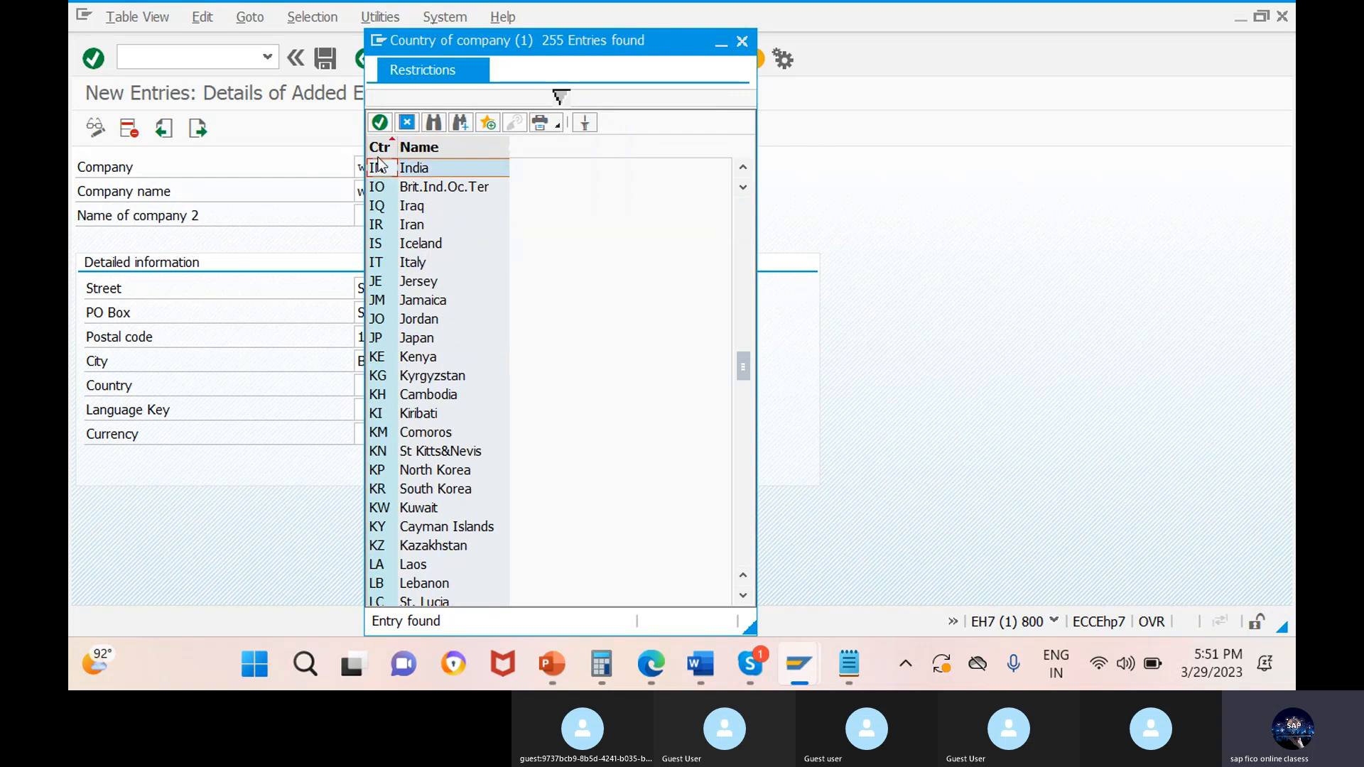
left_click(431, 174)
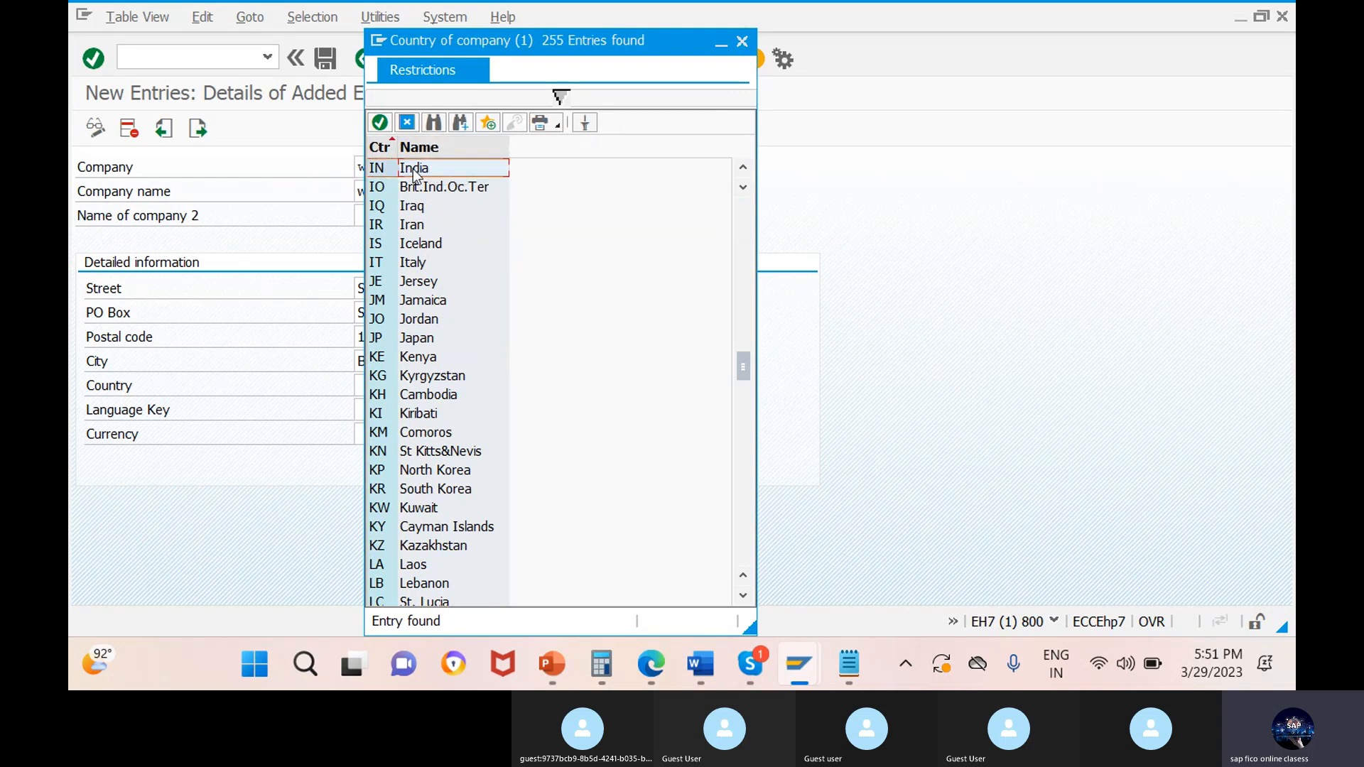
left_click(380, 122)
Set the company's language key to EN (English) from the list of possible languages.
left_click(369, 411)
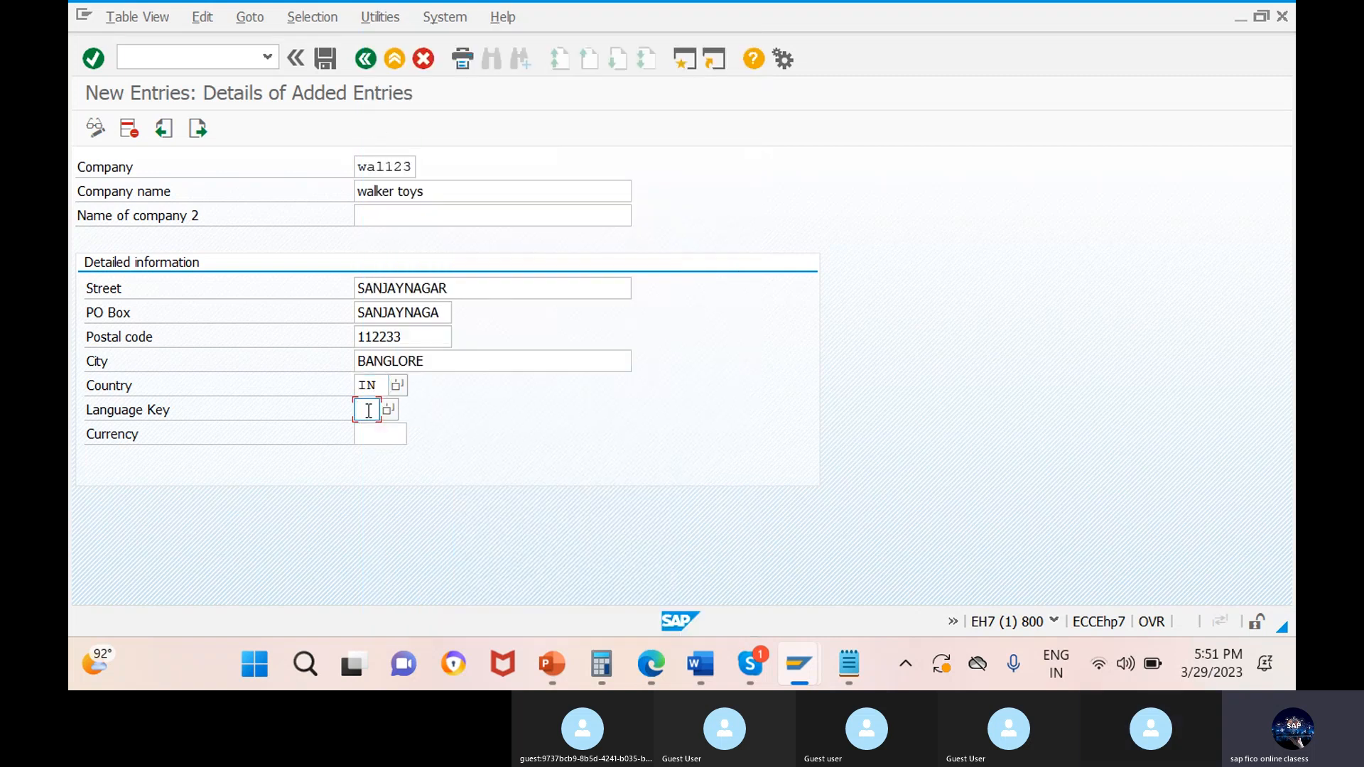
left_click(388, 411)
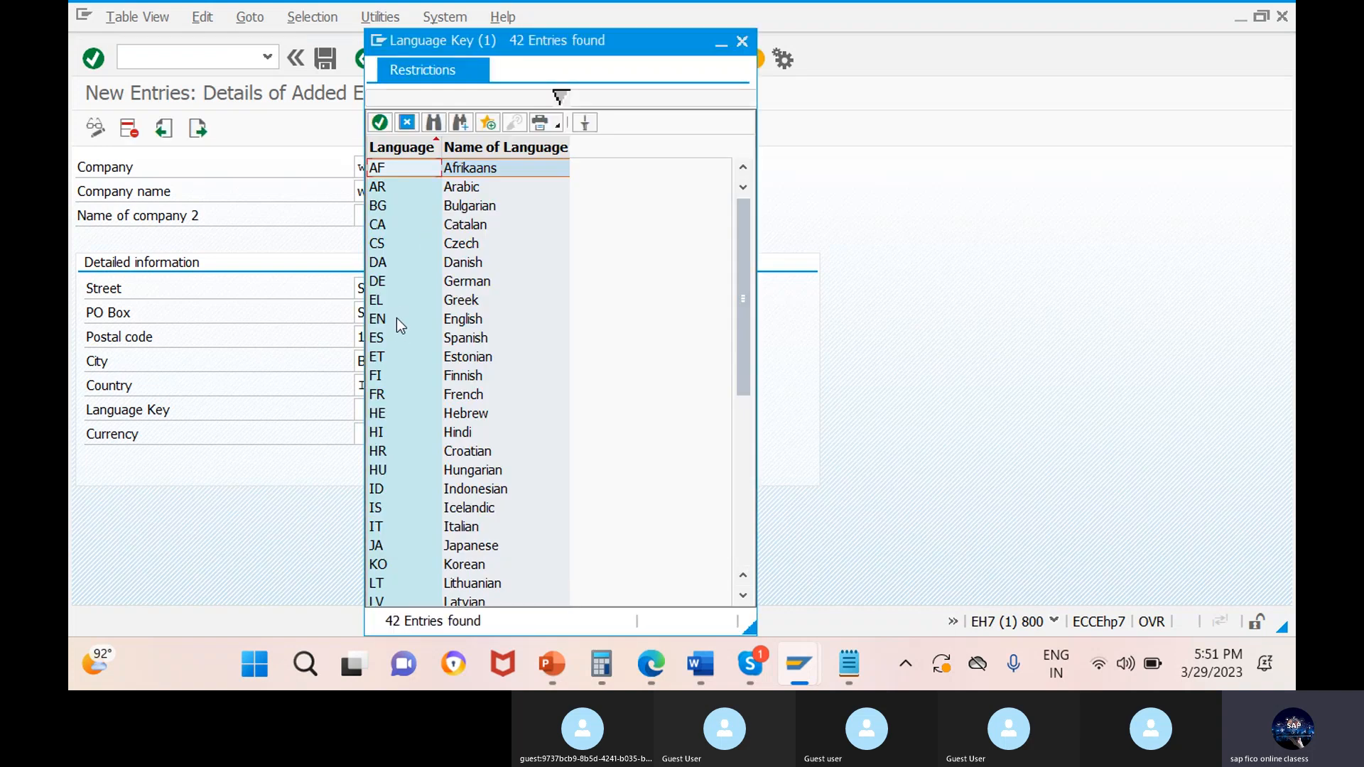
left_click(397, 318)
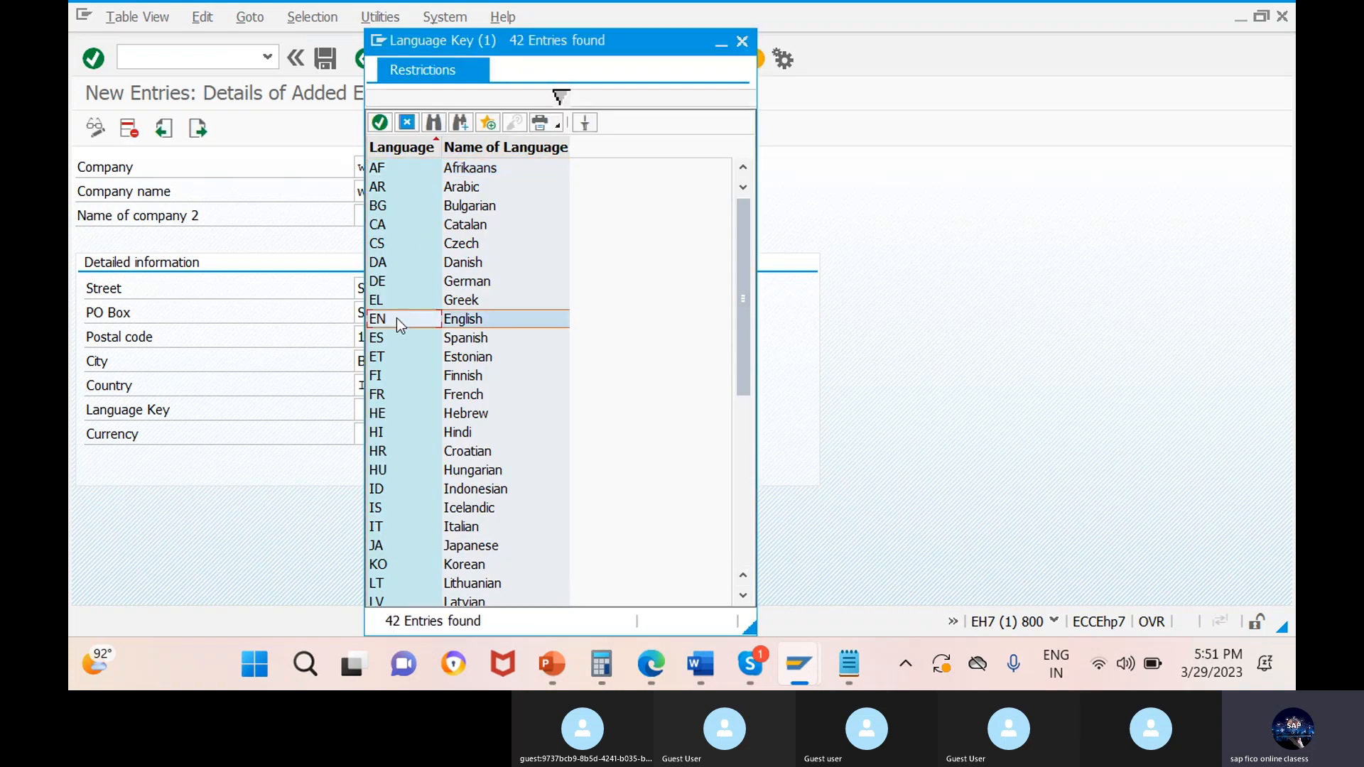
left_click(380, 125)
Find indian rupee in the list of possible currencies and set the company's currency to INR.
left_click(380, 434)
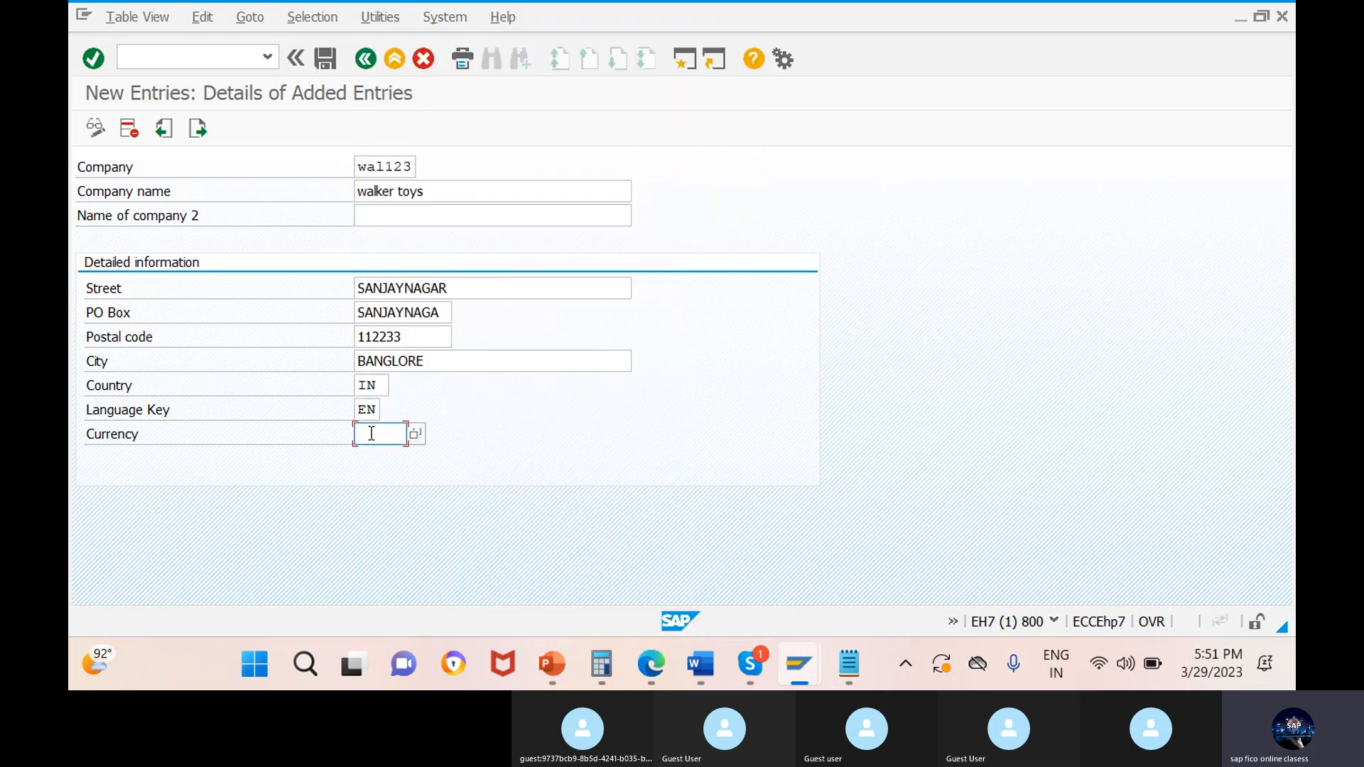
left_click(415, 434)
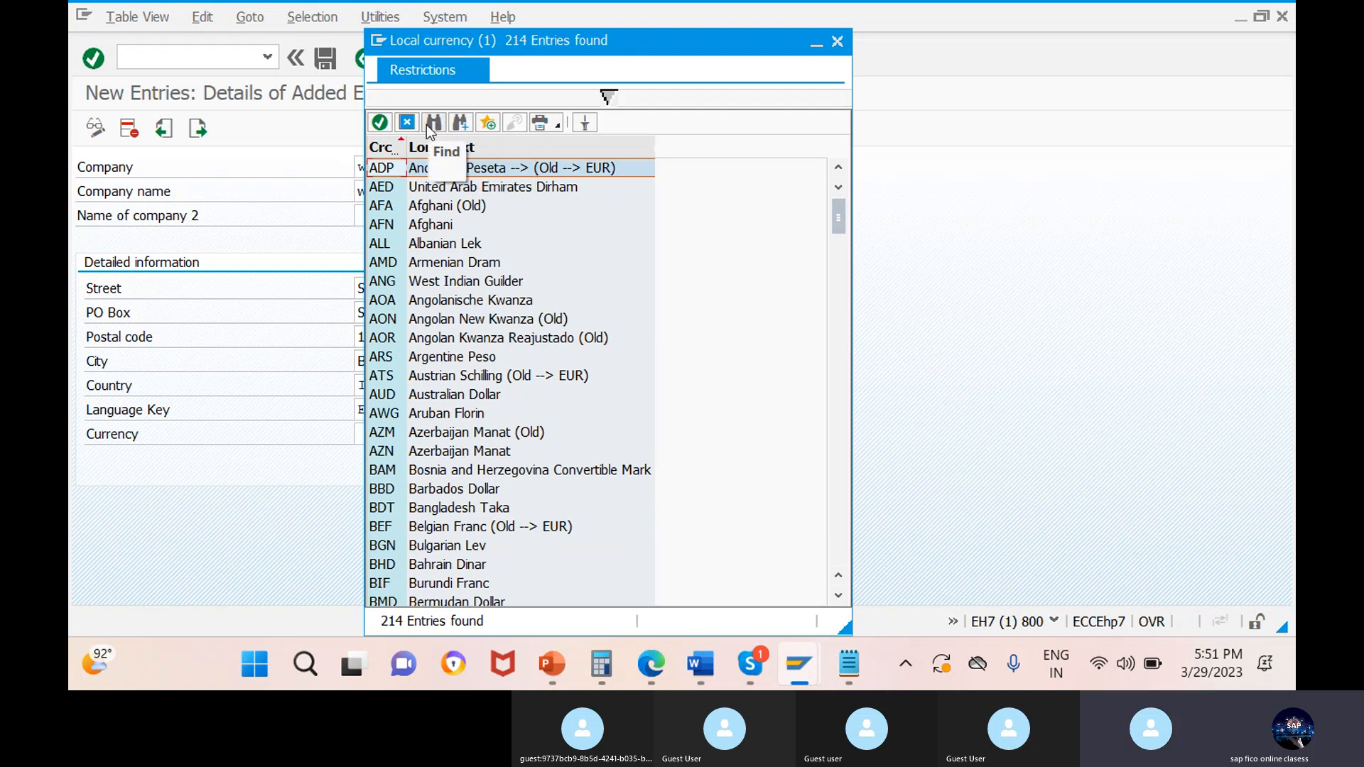
left_click(426, 125)
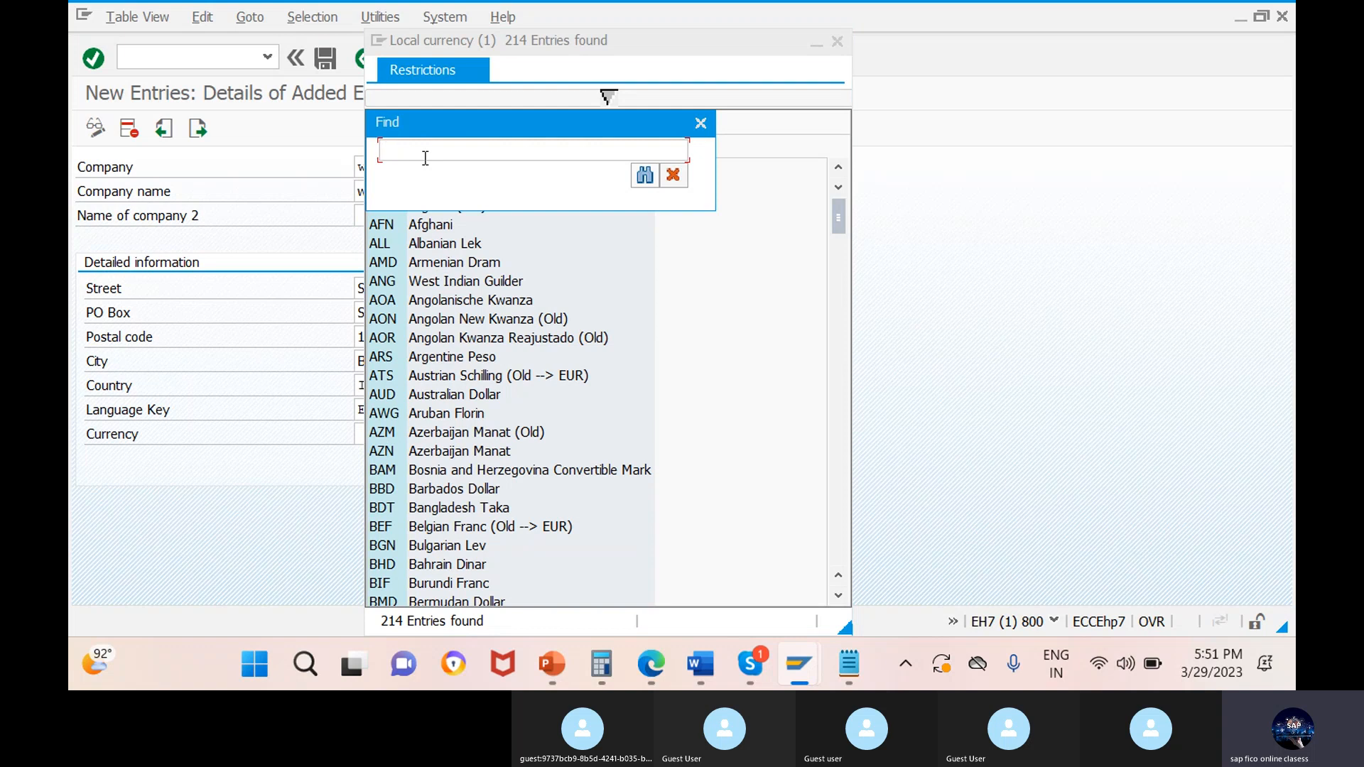
type("indian rupee")
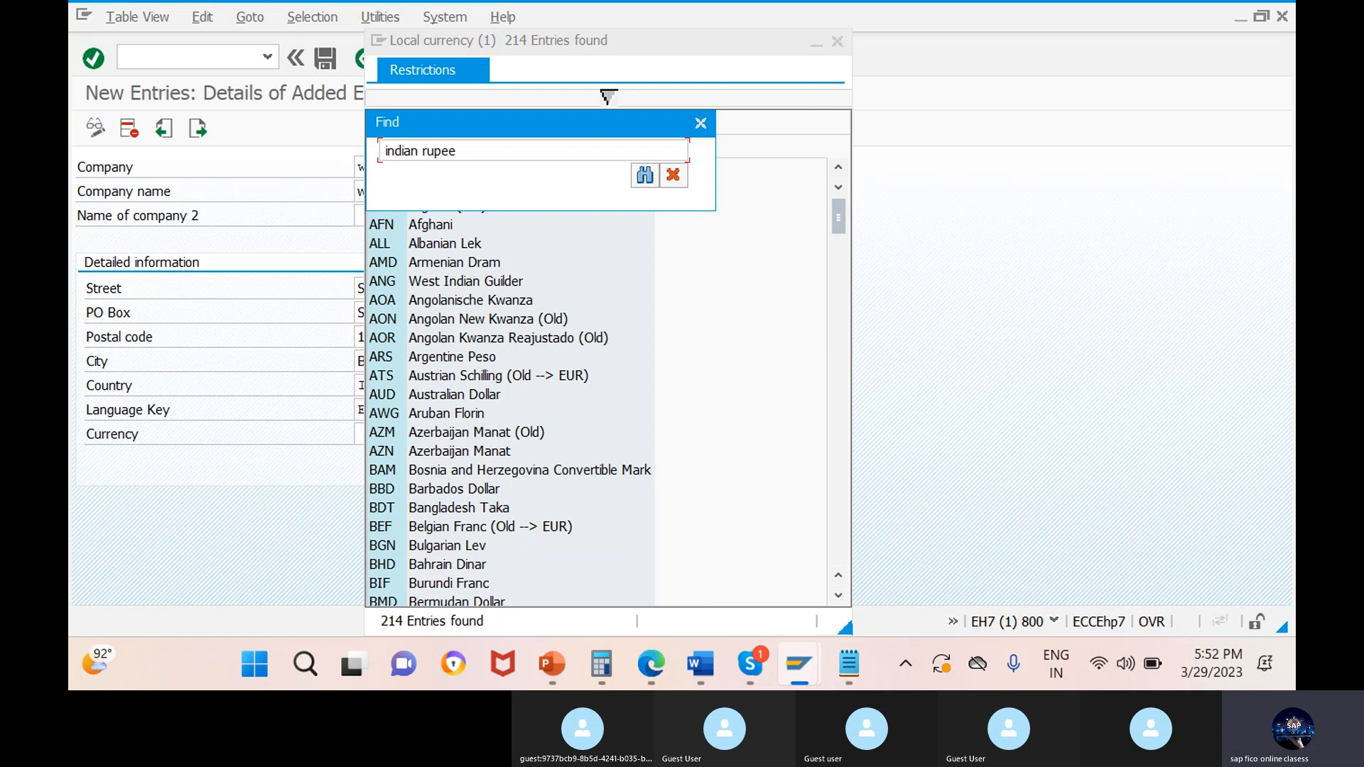
key("Return")
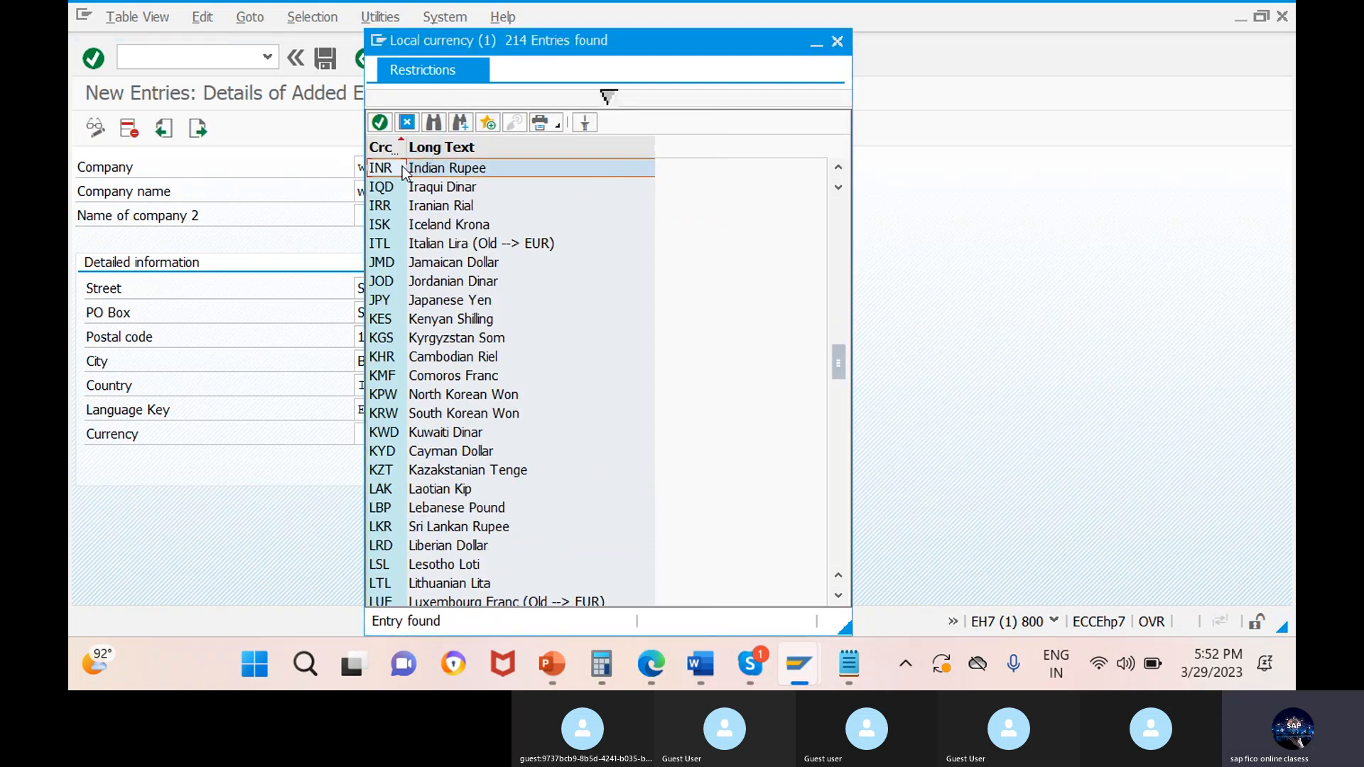
double_click(403, 170)
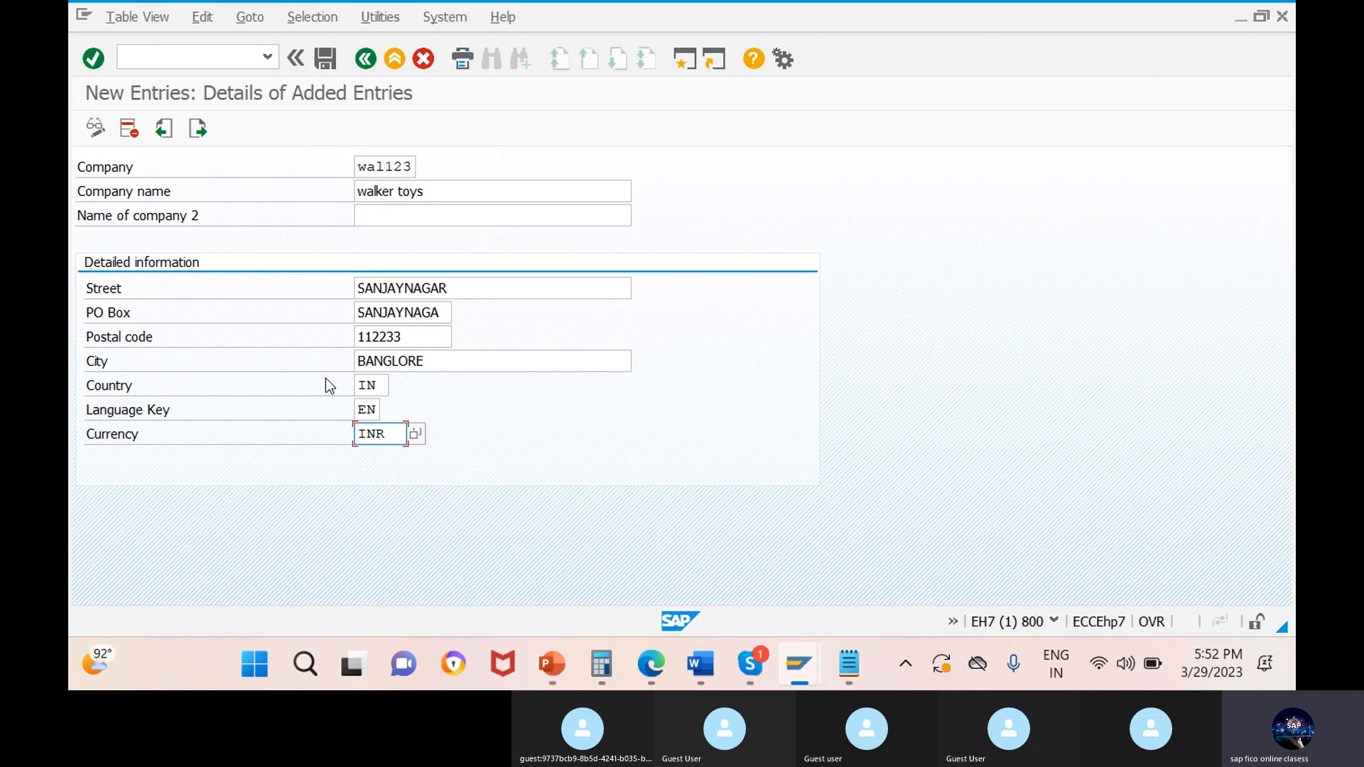
Try to save the company entry, and change its company key to WAL234.
left_click(321, 58)
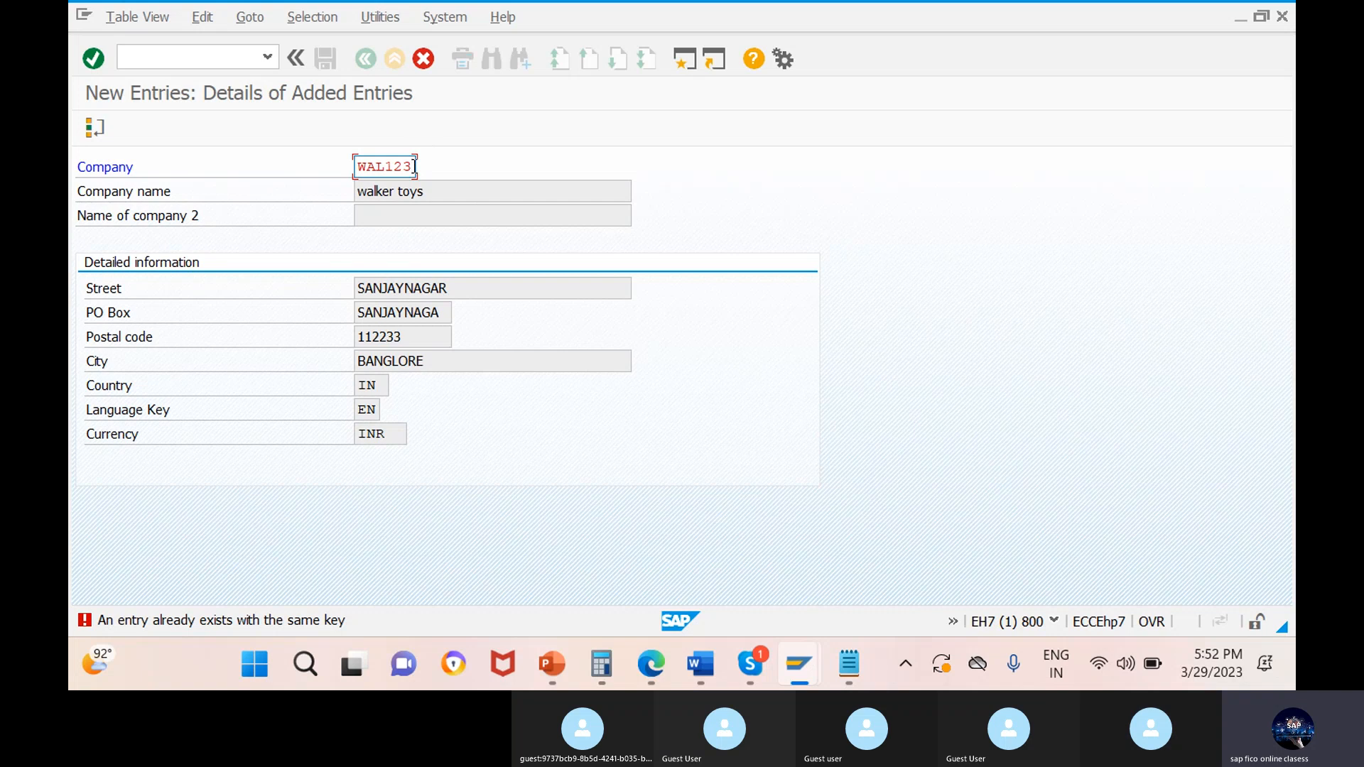
key("BackSpace")
key("BackSpace")
key("BackSpace")
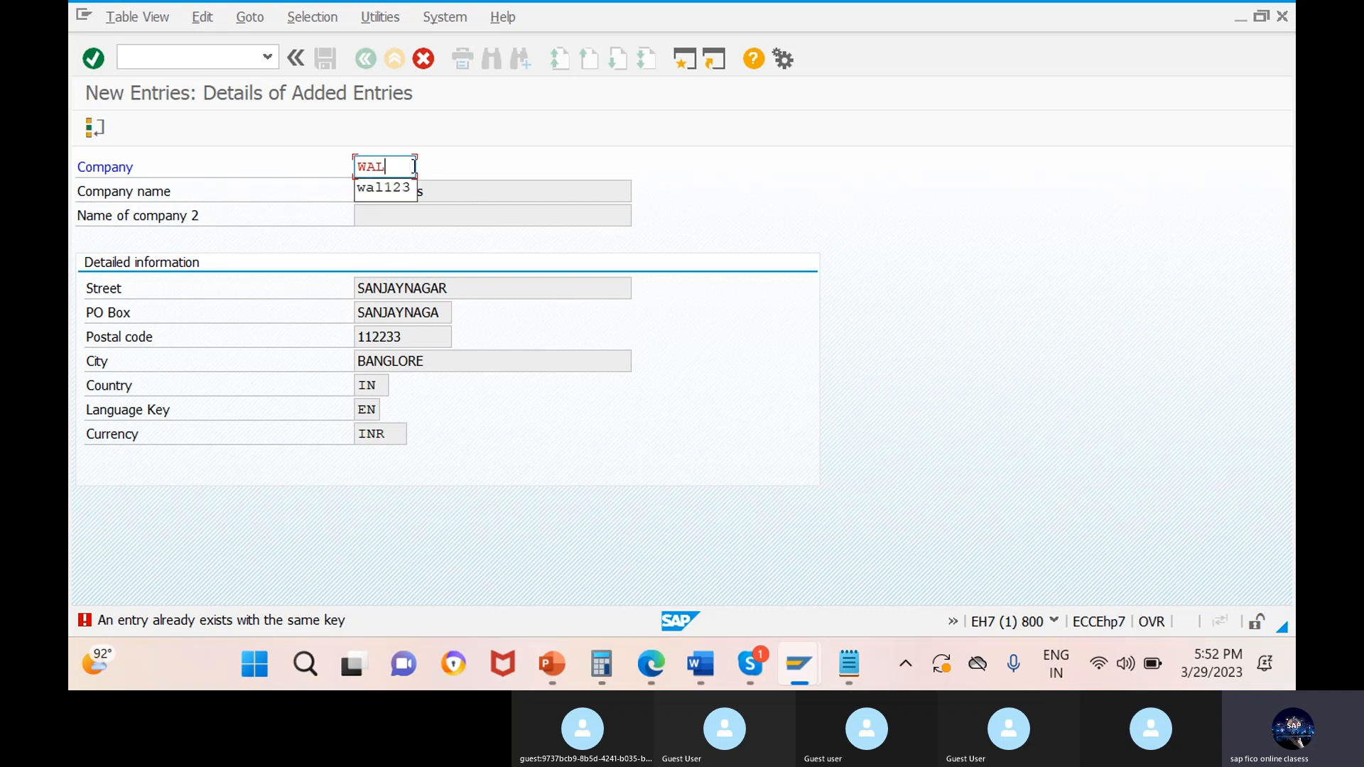
type("234")
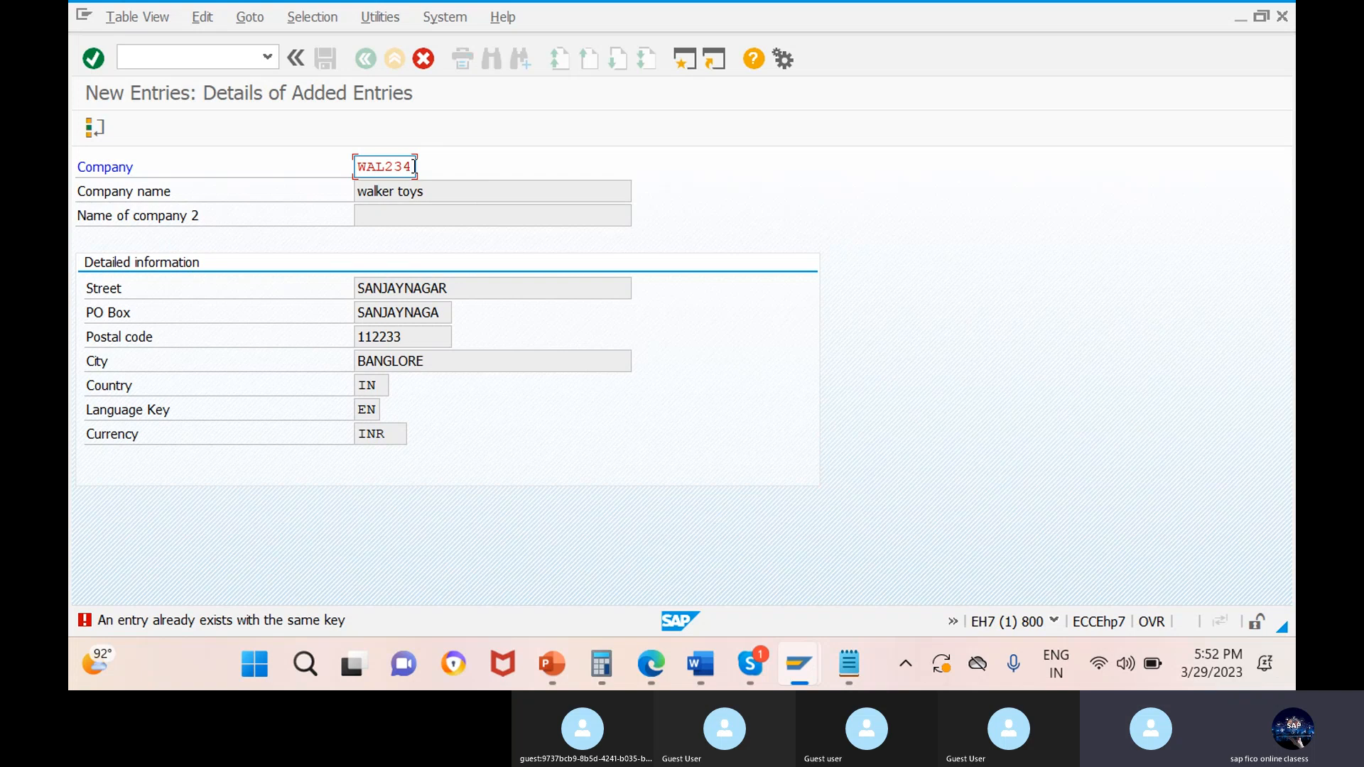
key("Return")
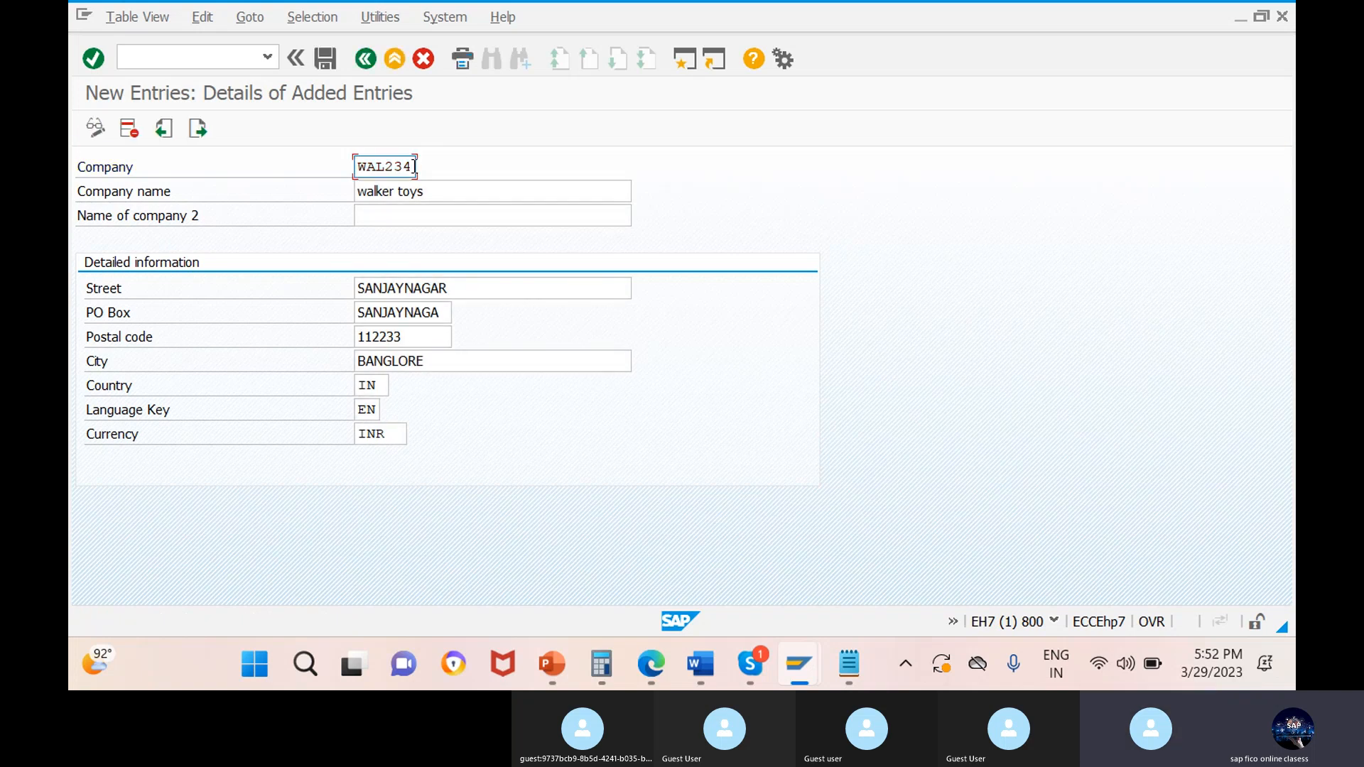
Save the company entry under a new customizing request with the short description "define company - wal234".
left_click(327, 59)
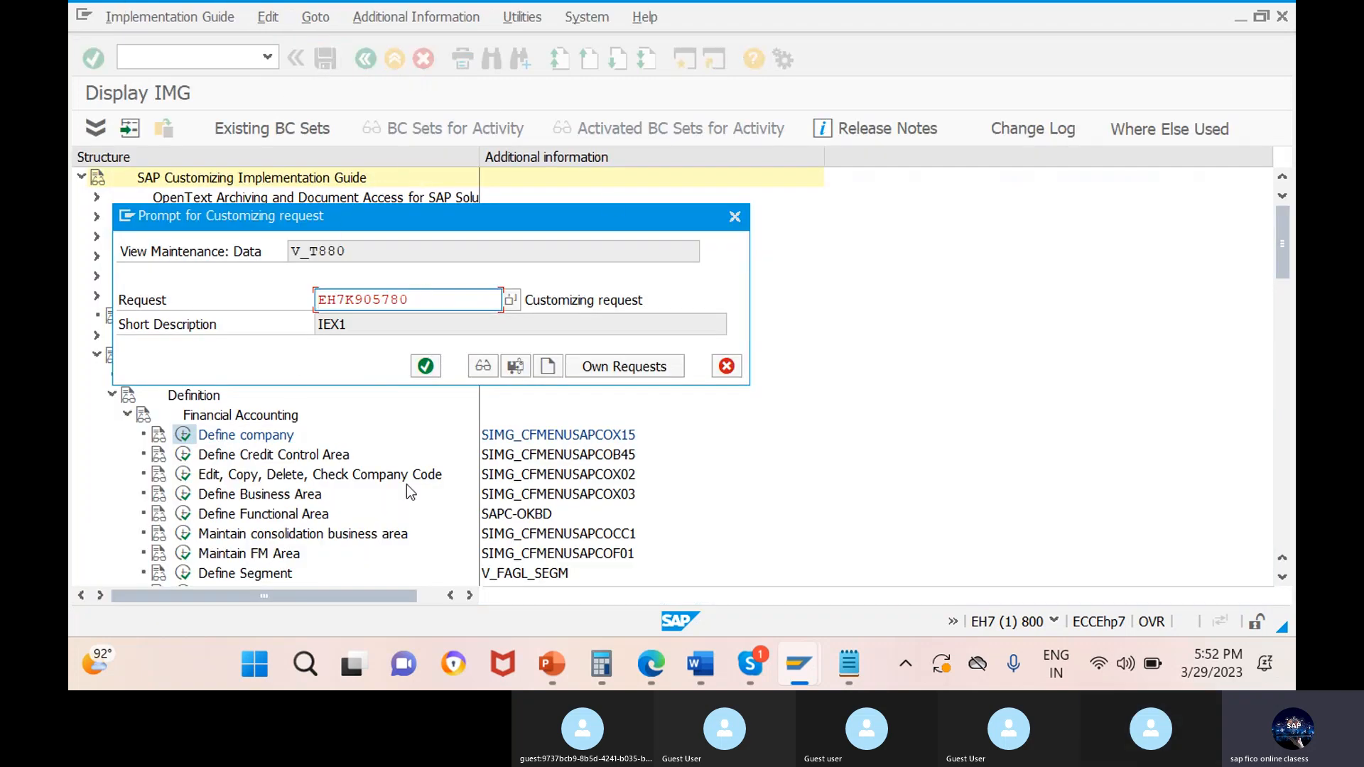
left_click(551, 372)
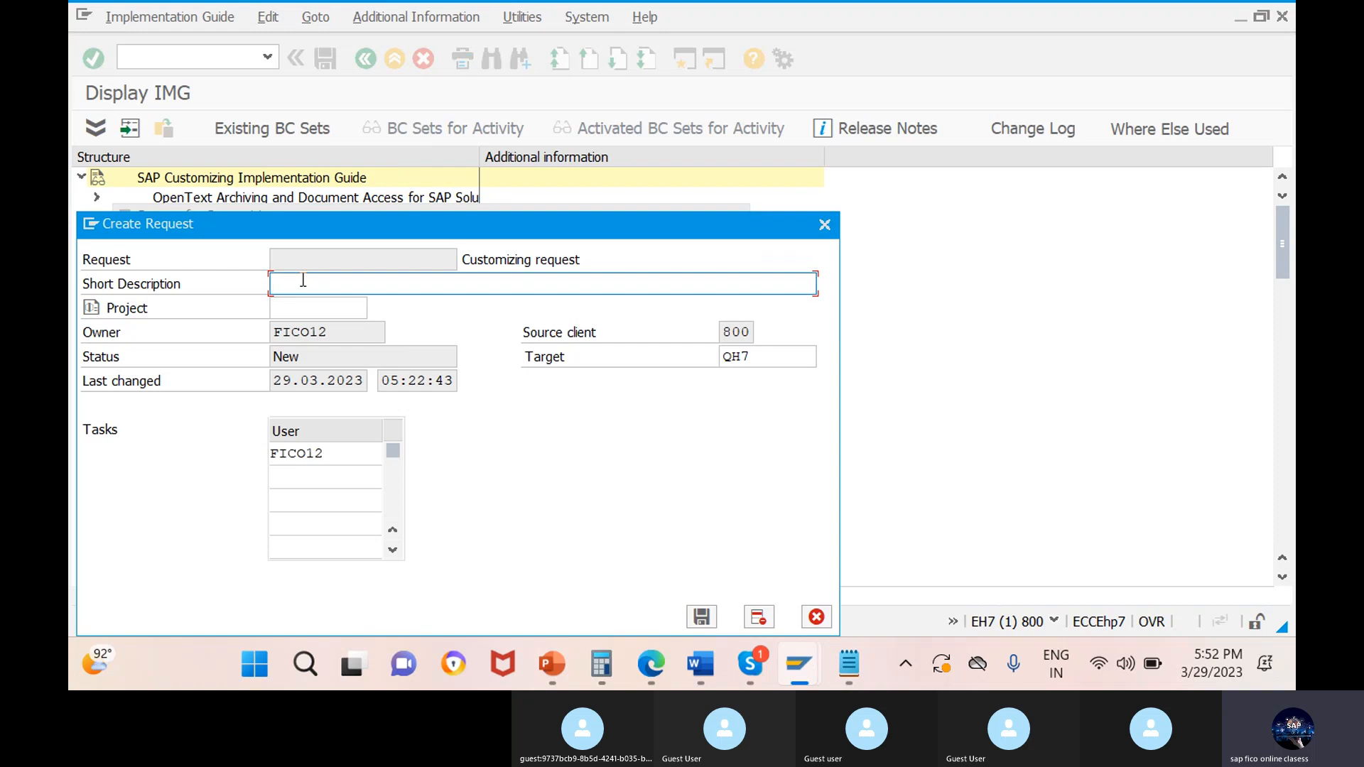
type("define co")
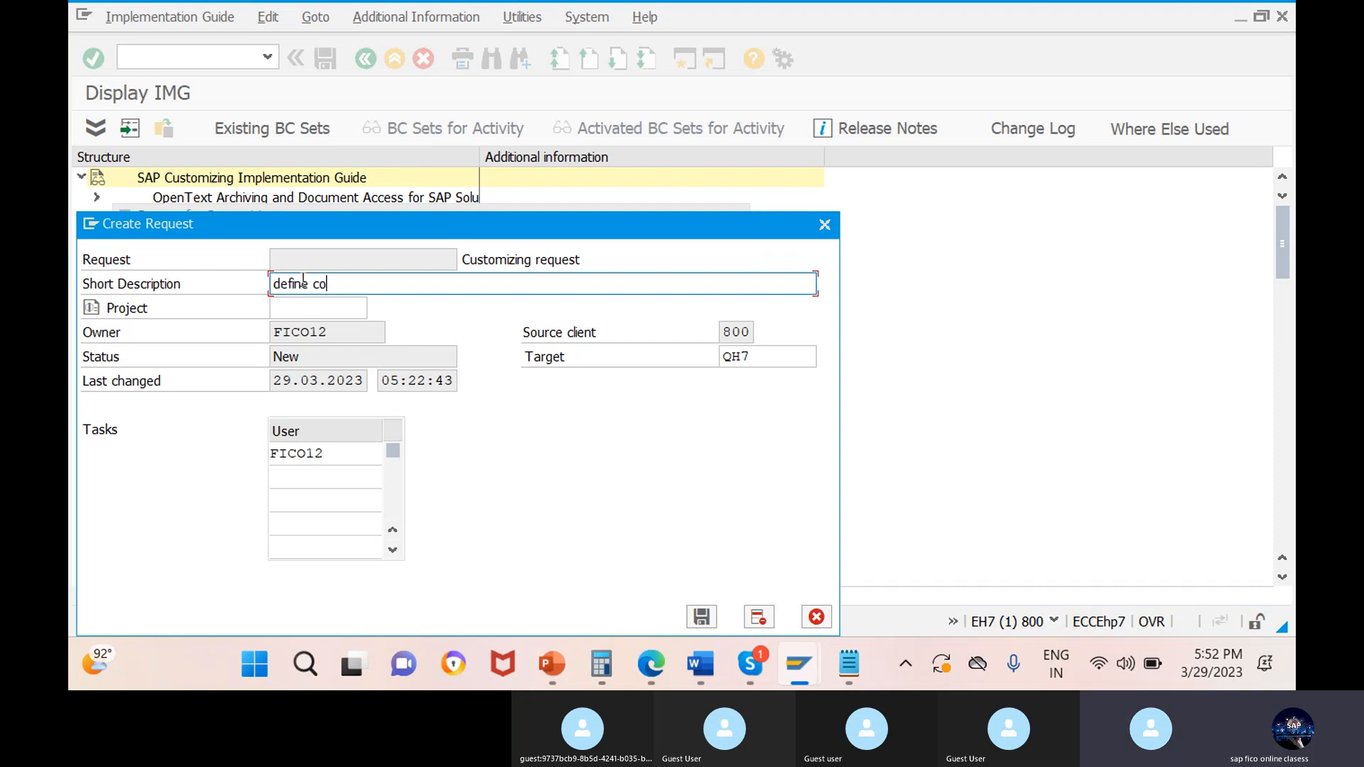
type("mpany ")
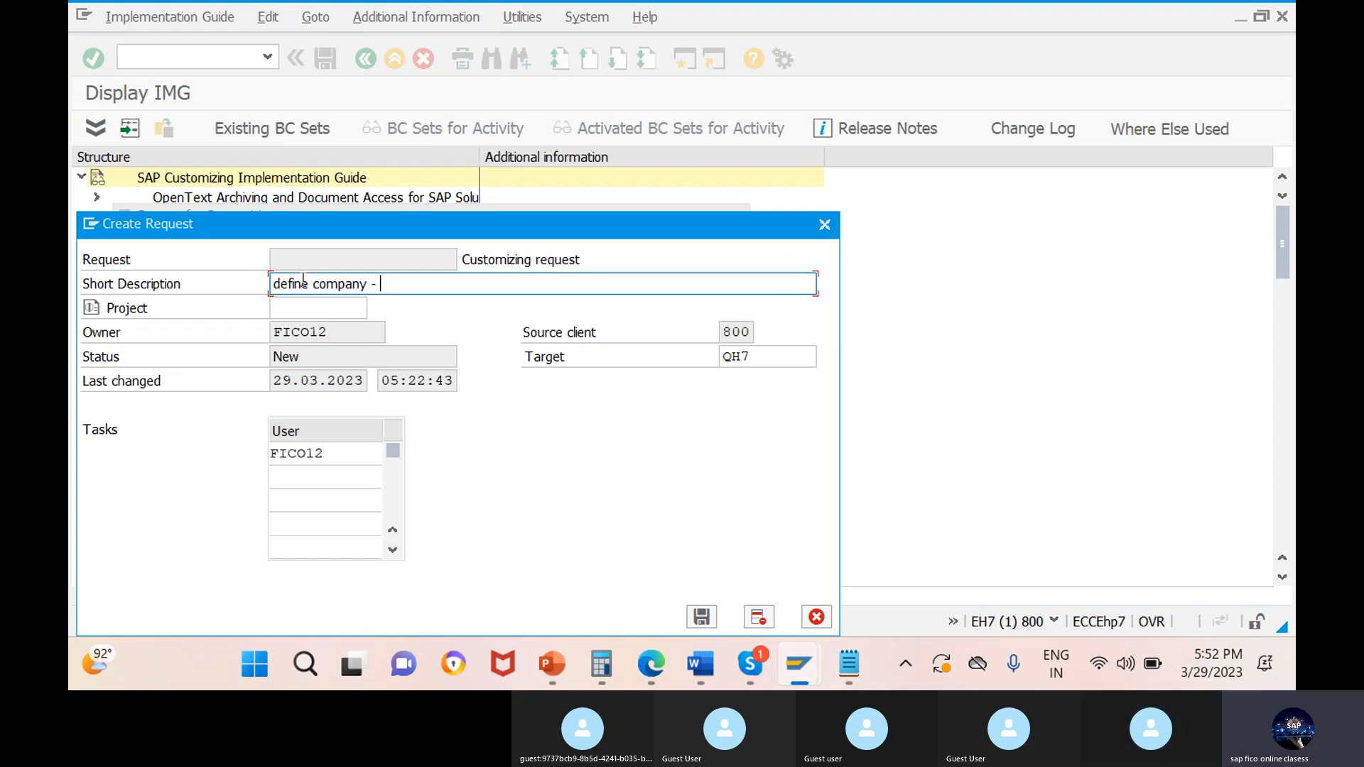
type("- wal234")
key("Return")
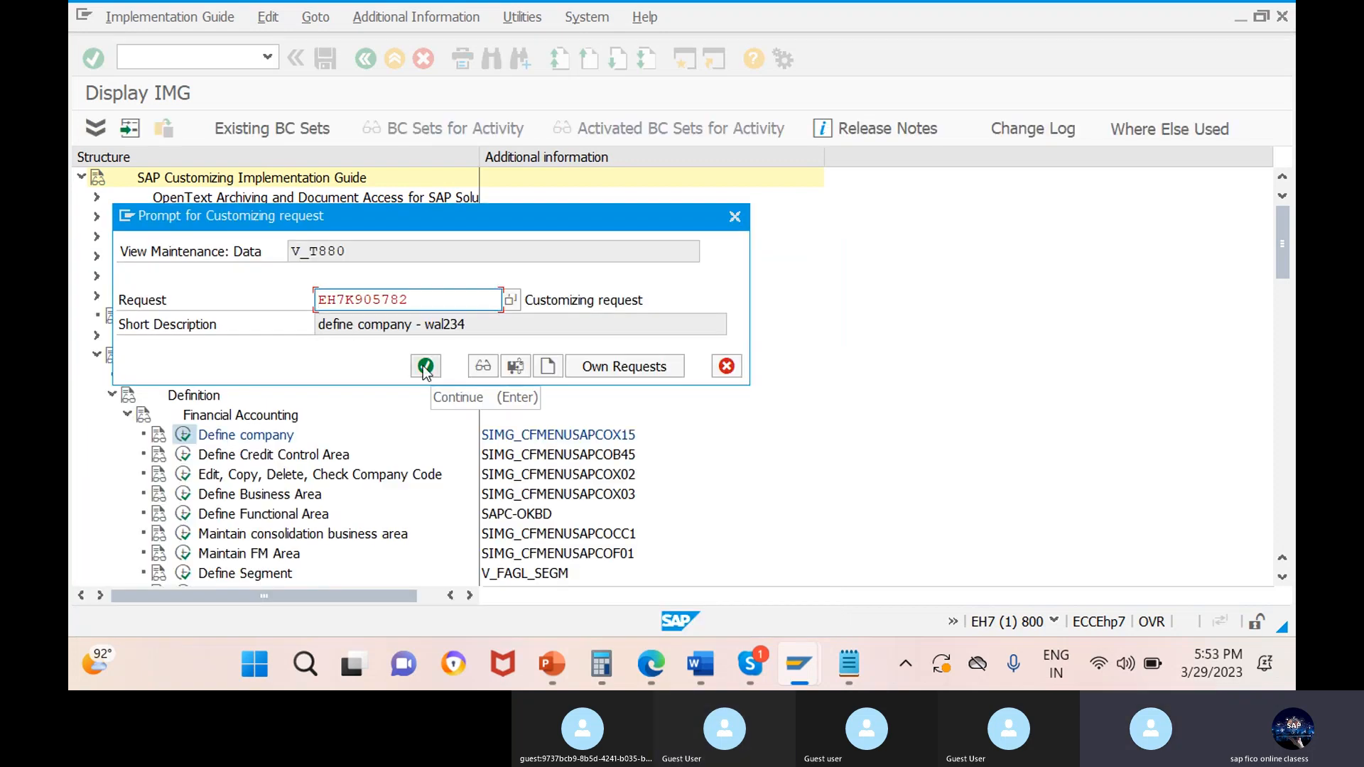
left_click(425, 367)
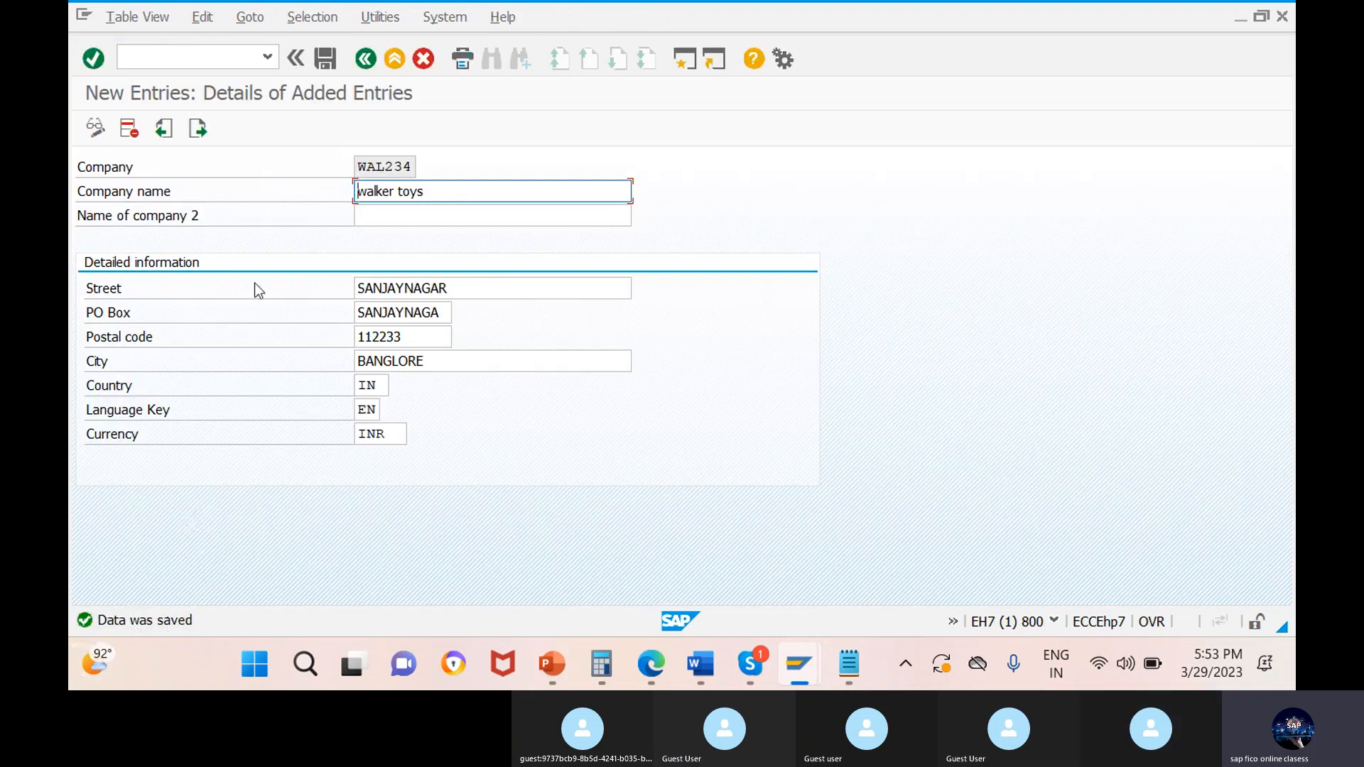
Return to the internal trading partners overview, locate company wal234 by its key, and open its details.
left_click(366, 59)
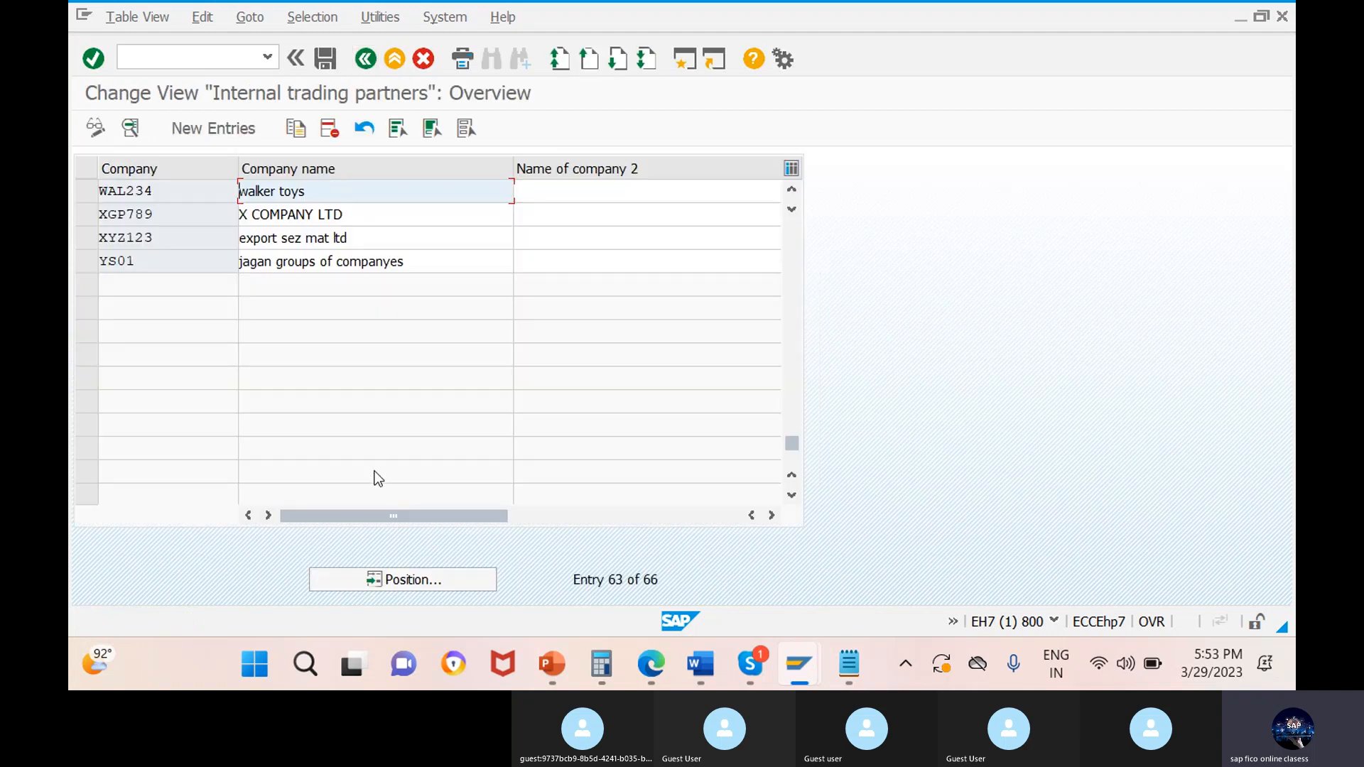
left_click(423, 576)
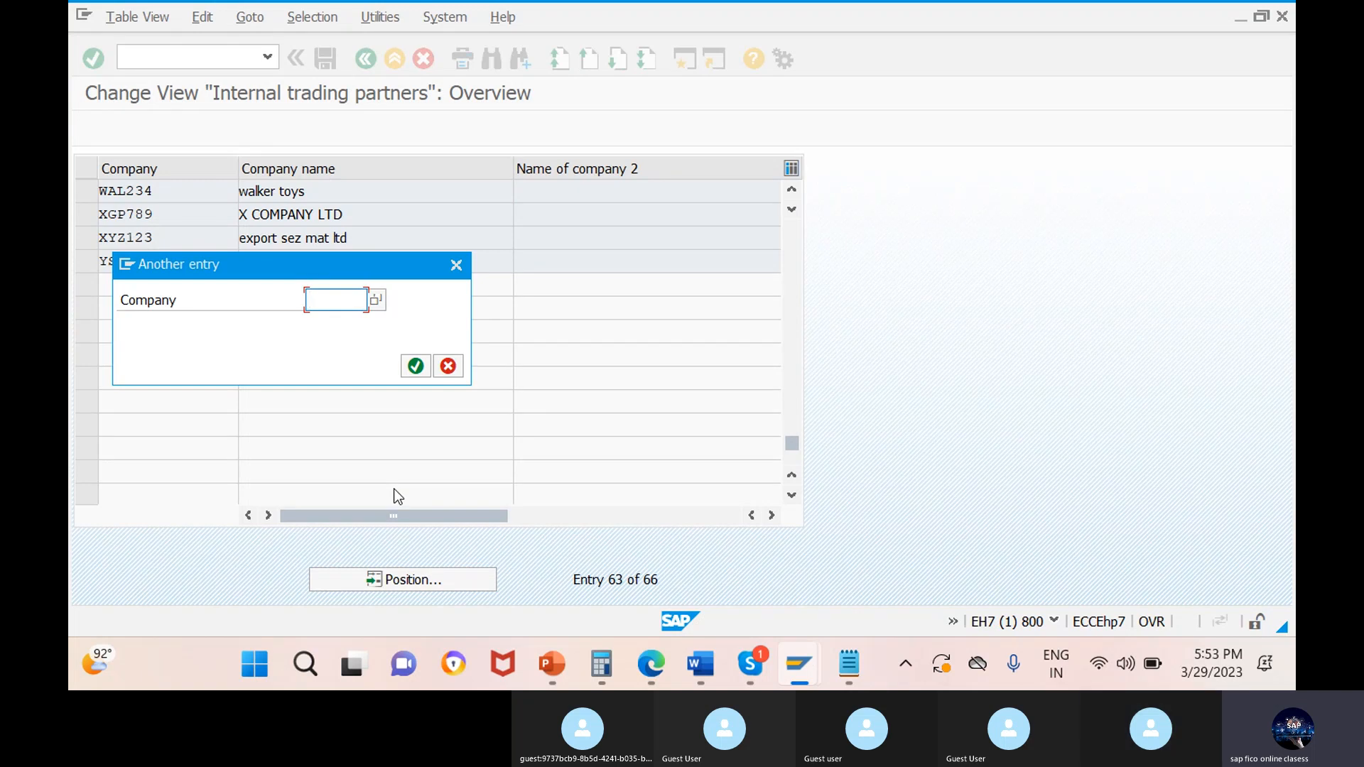
type("wal234")
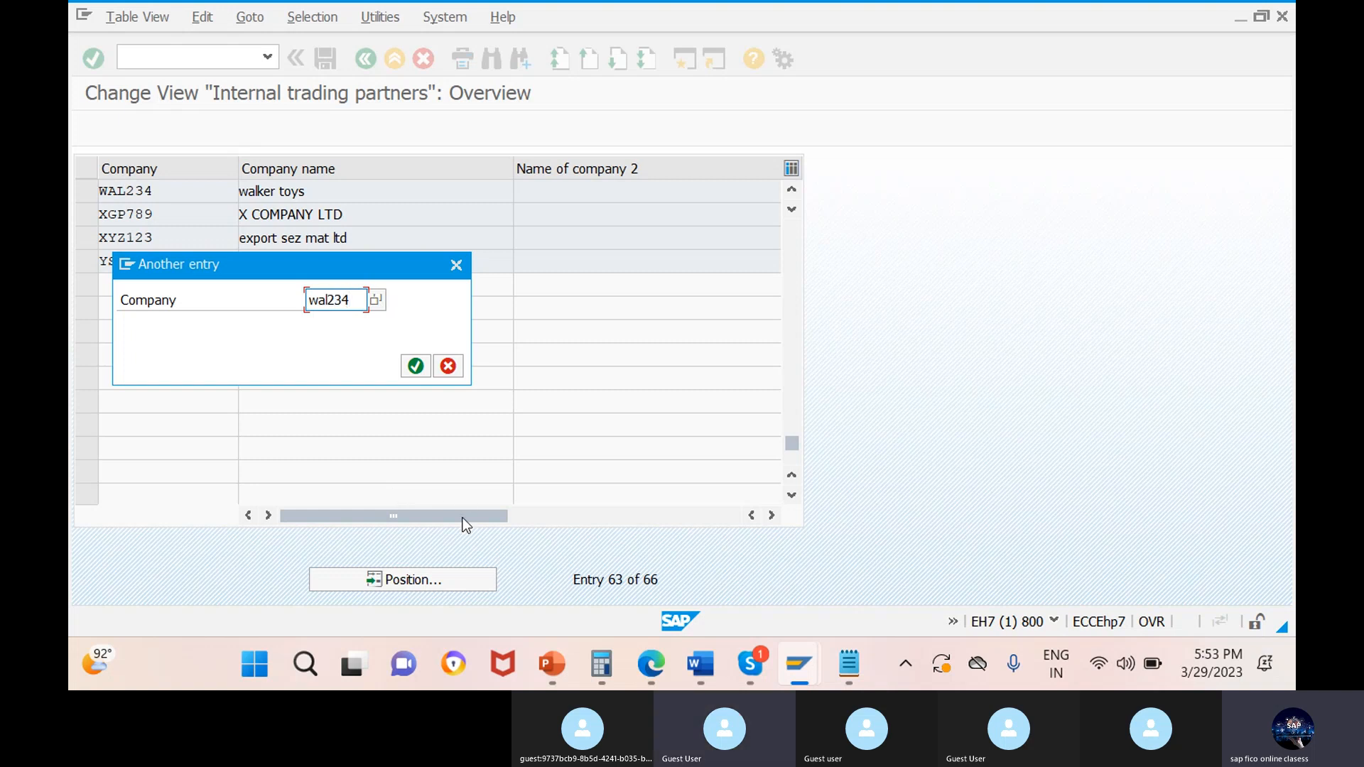
left_click(416, 365)
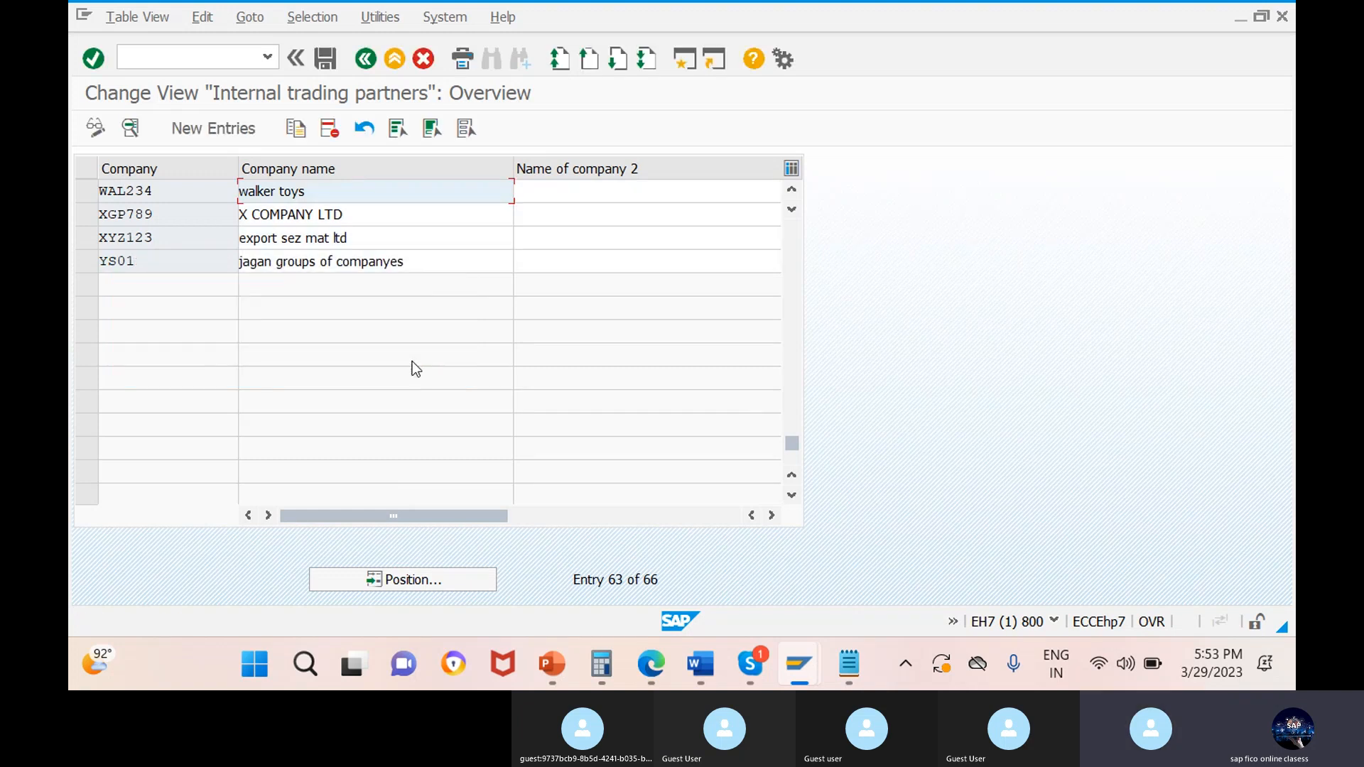
double_click(331, 193)
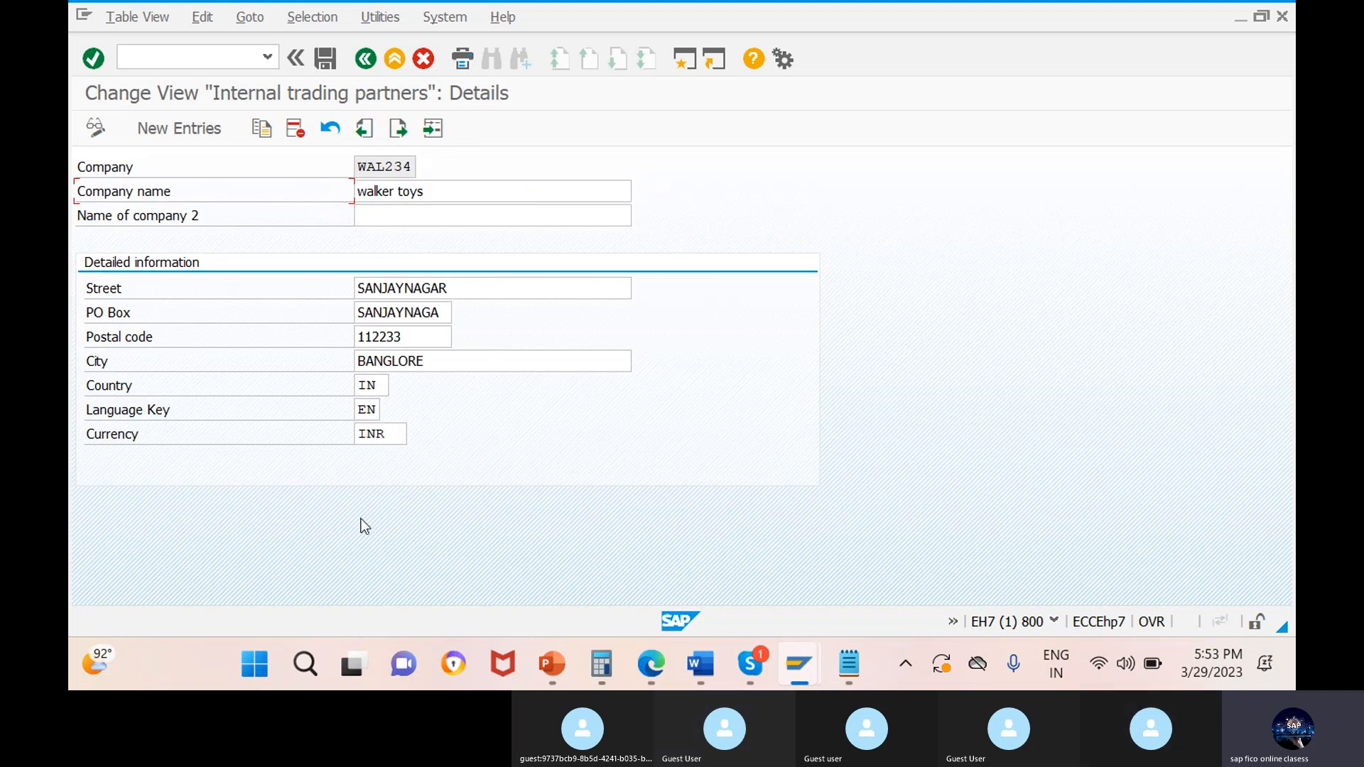
Leave the company details and the implementation guide for the Customizing project screen, and switch to the Skype call.
left_click(367, 60)
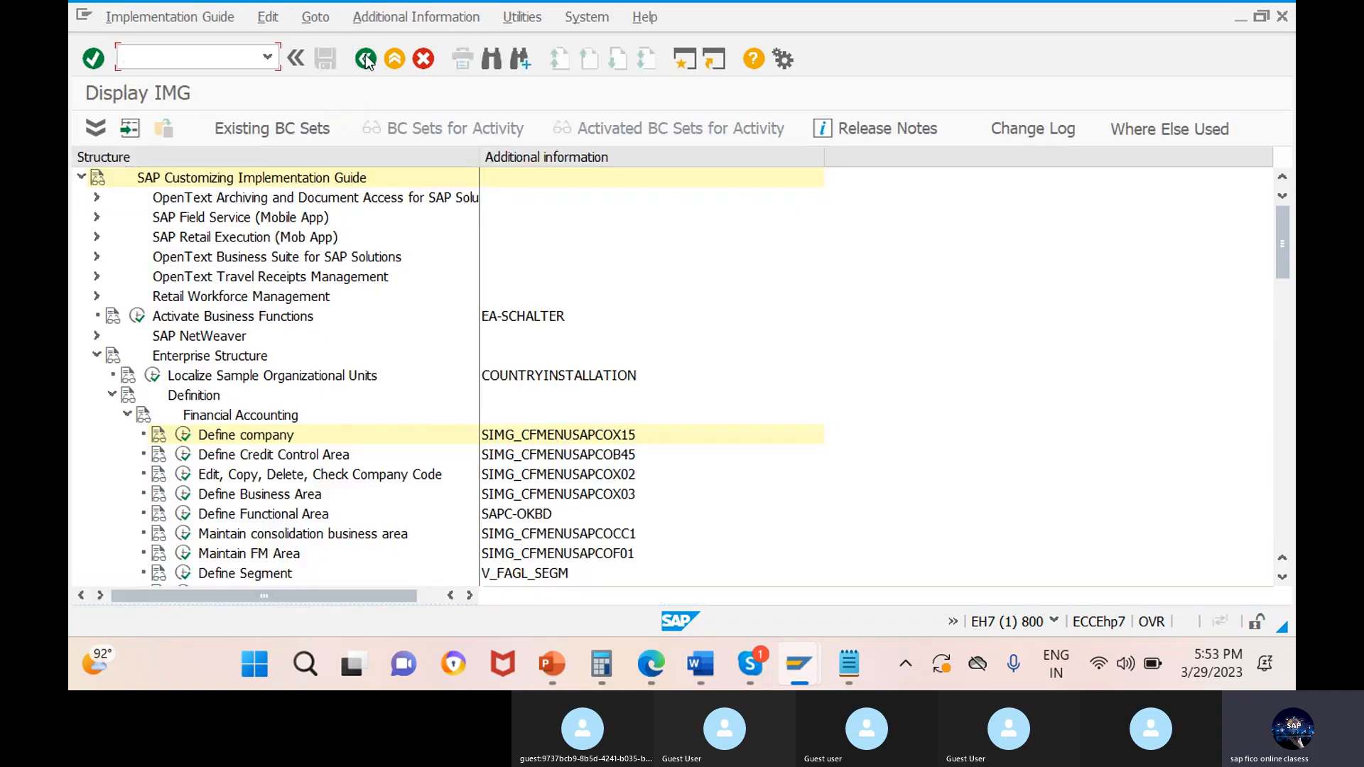
left_click(367, 60)
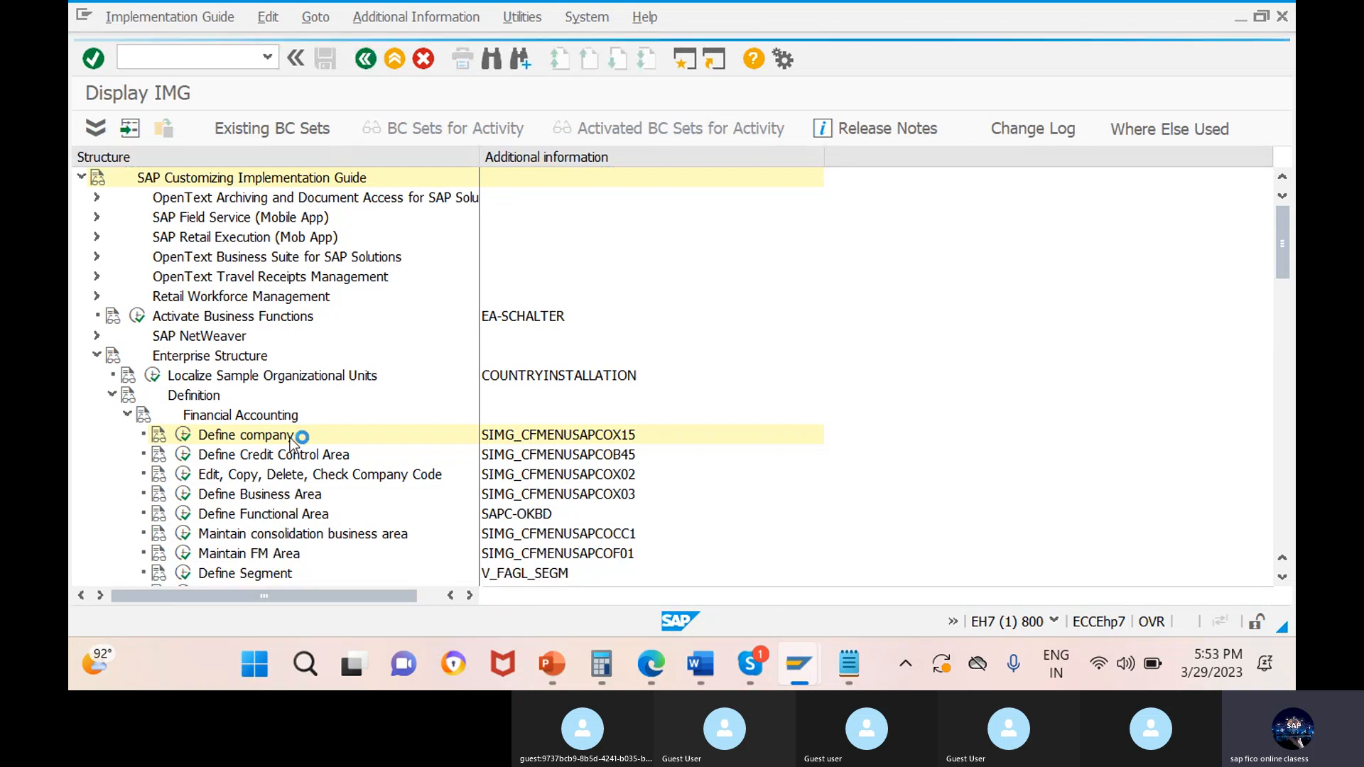
mouse_move(750, 663)
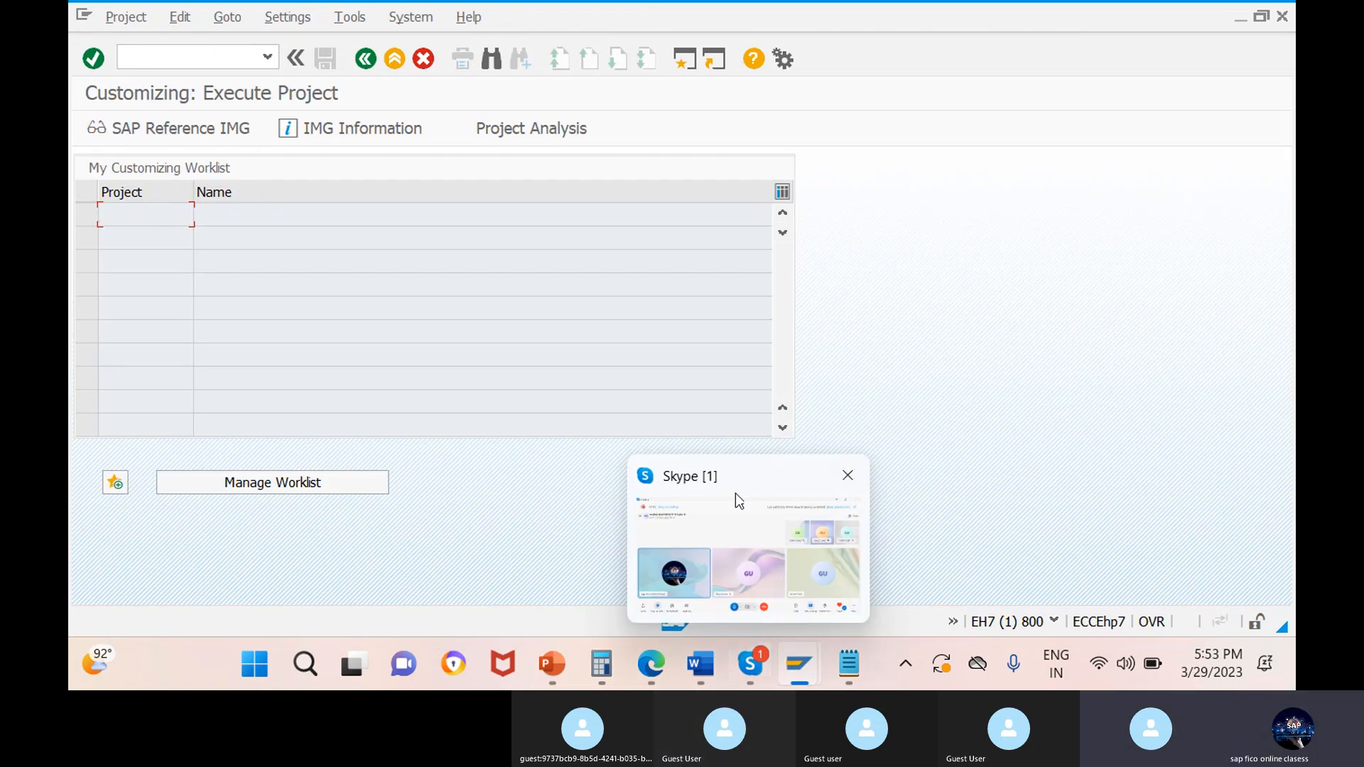
left_click(739, 501)
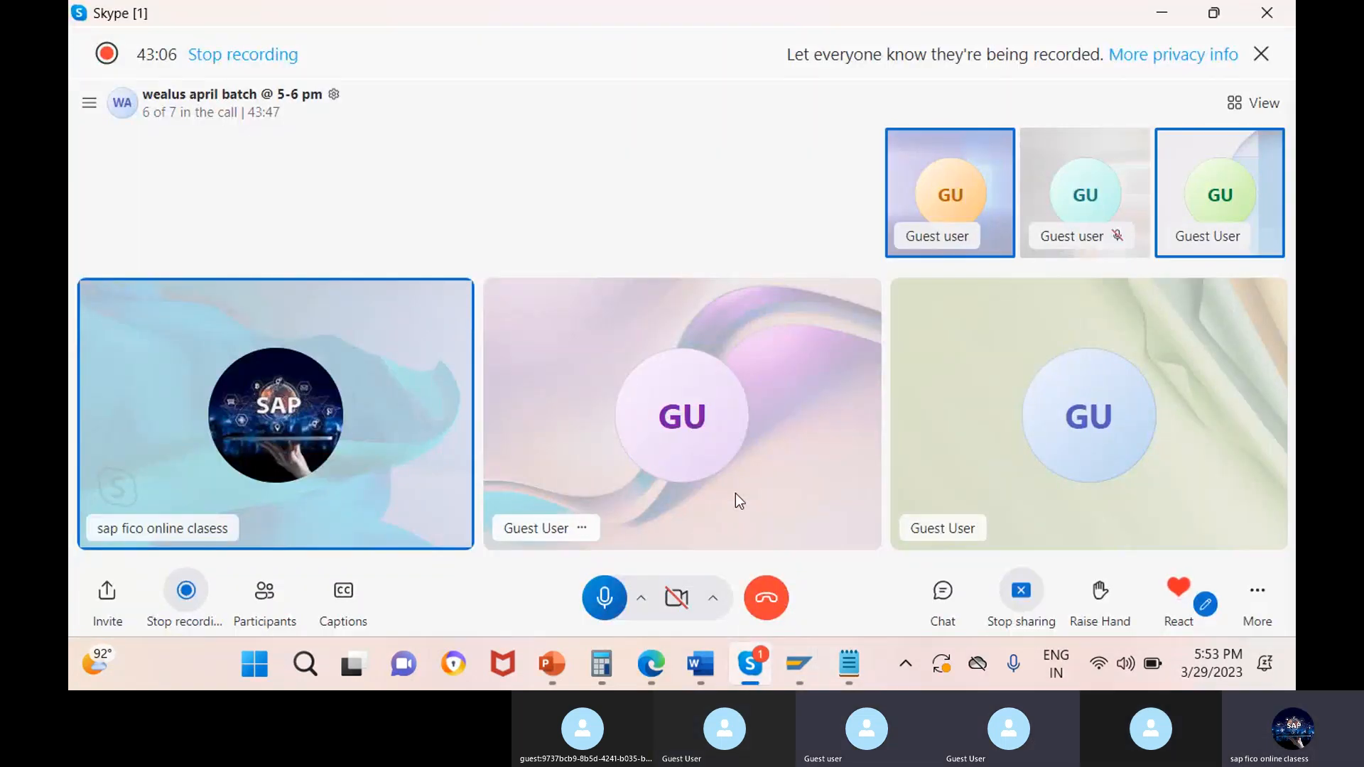